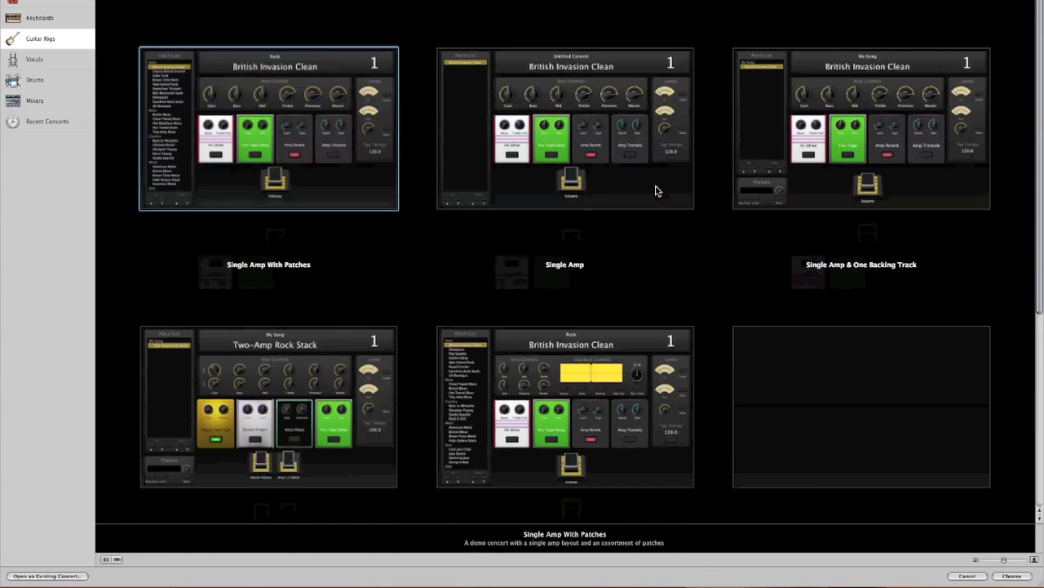
# Step: Create a new concert from the Single Amp template and dismiss the hardware-controls alert
pyautogui.doubleClick(571, 147)
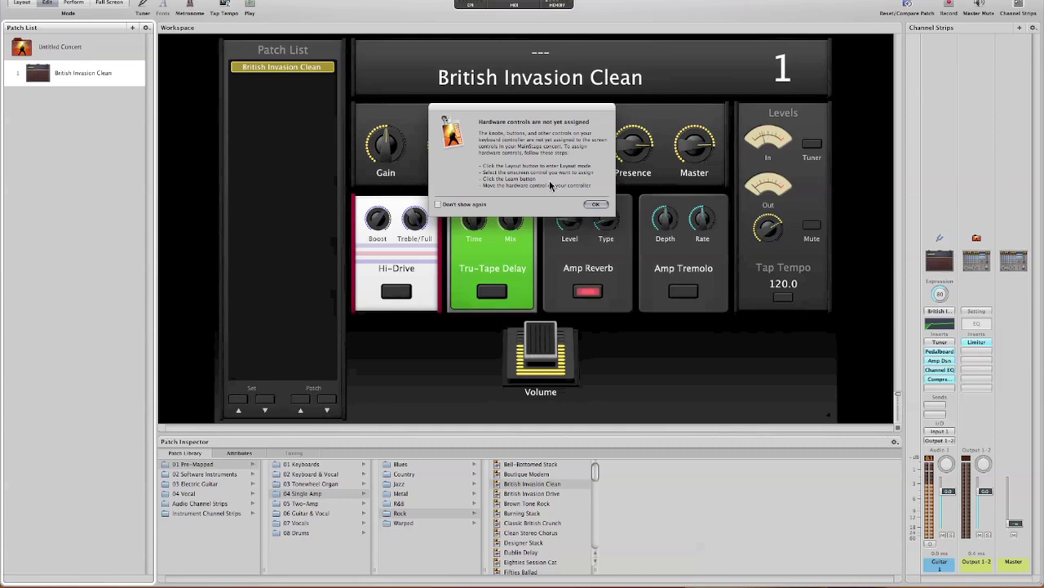
pyautogui.click(596, 205)
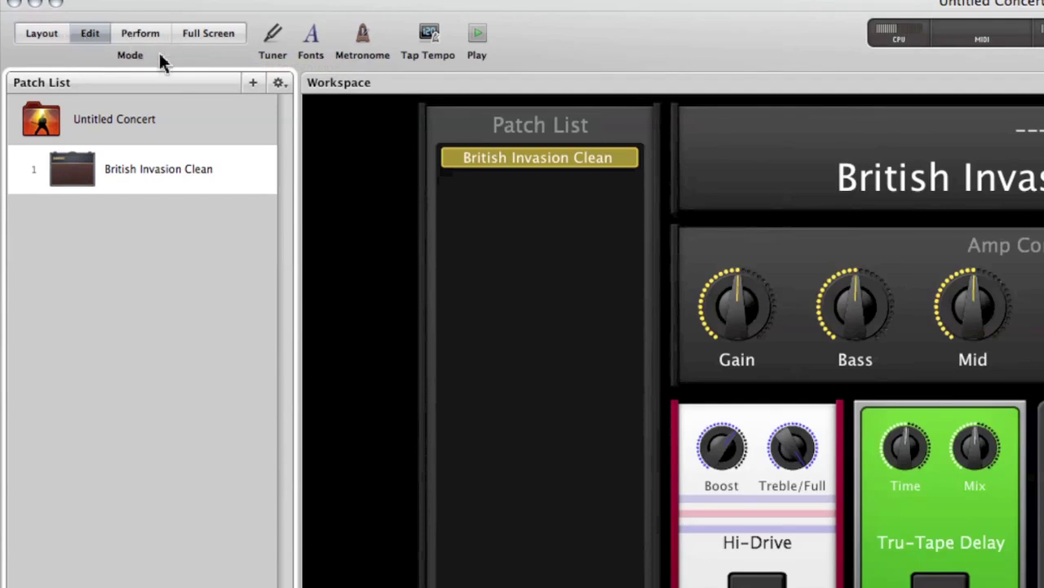
# Step: In Layout mode, delete the tall Patch List with its Set and Patch labels and buttons
pyautogui.click(43, 32)
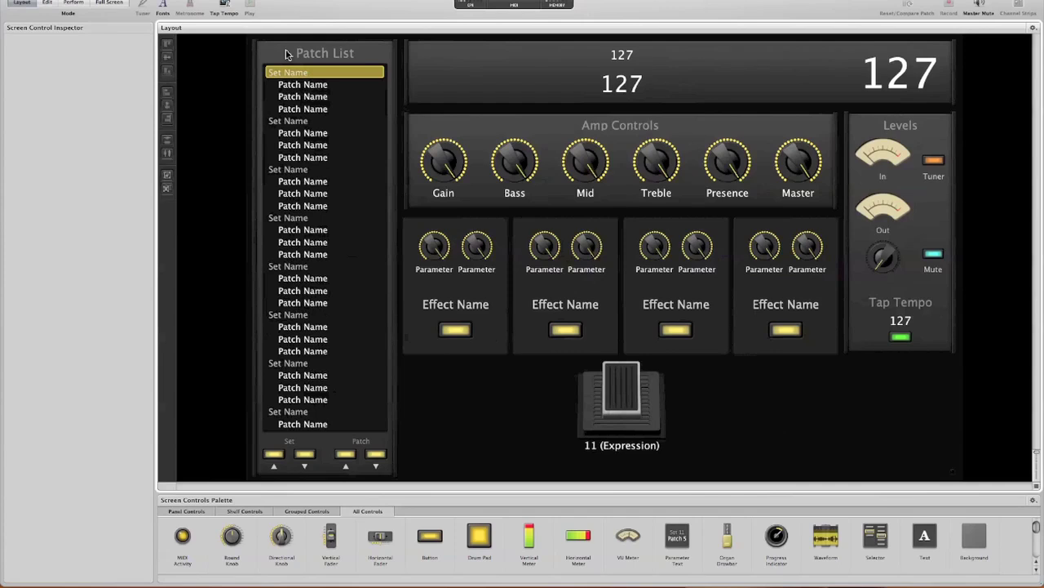
pyautogui.click(287, 53)
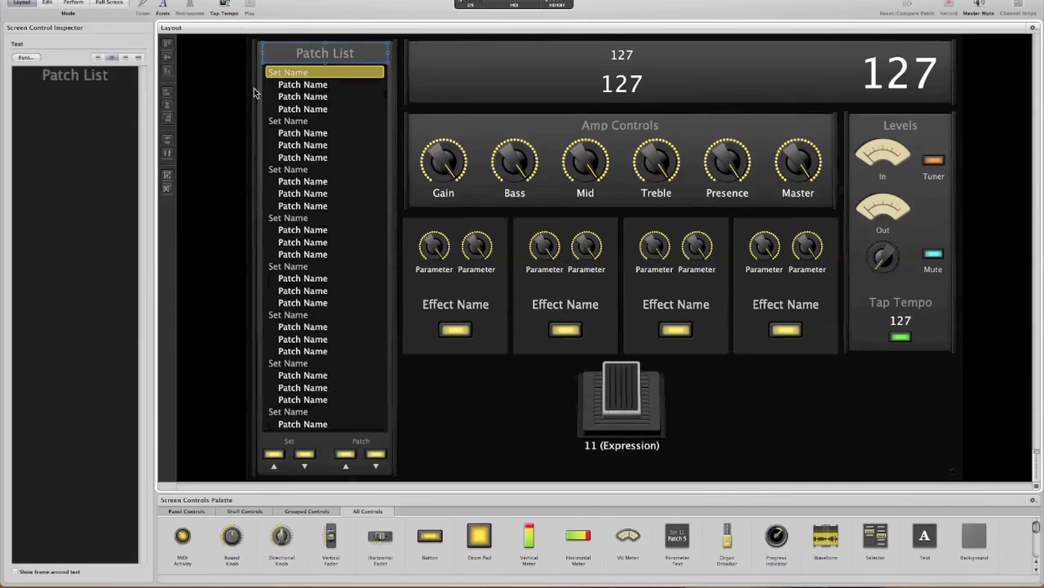
pyautogui.click(254, 88)
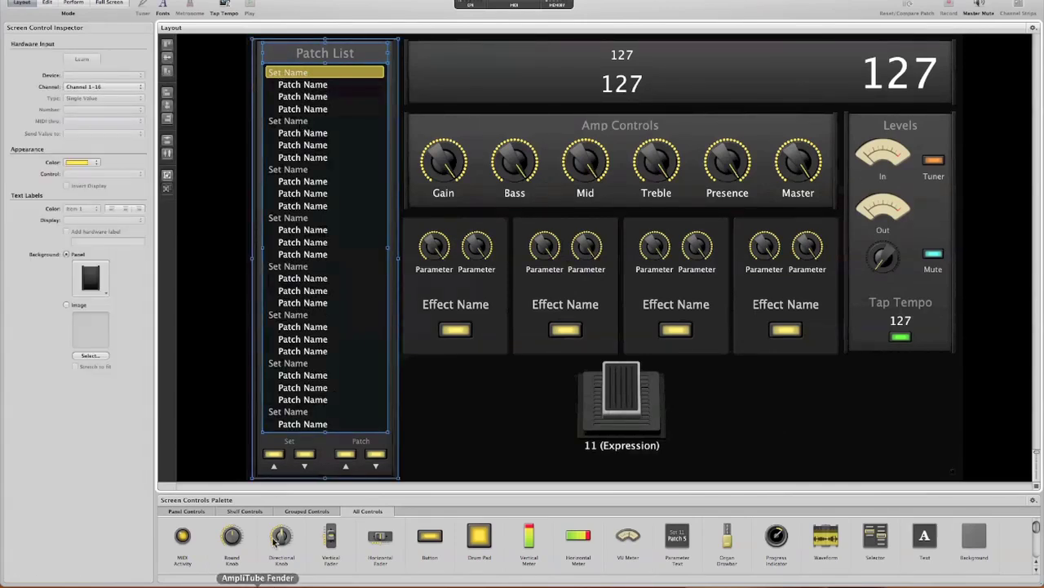
pyautogui.click(287, 447)
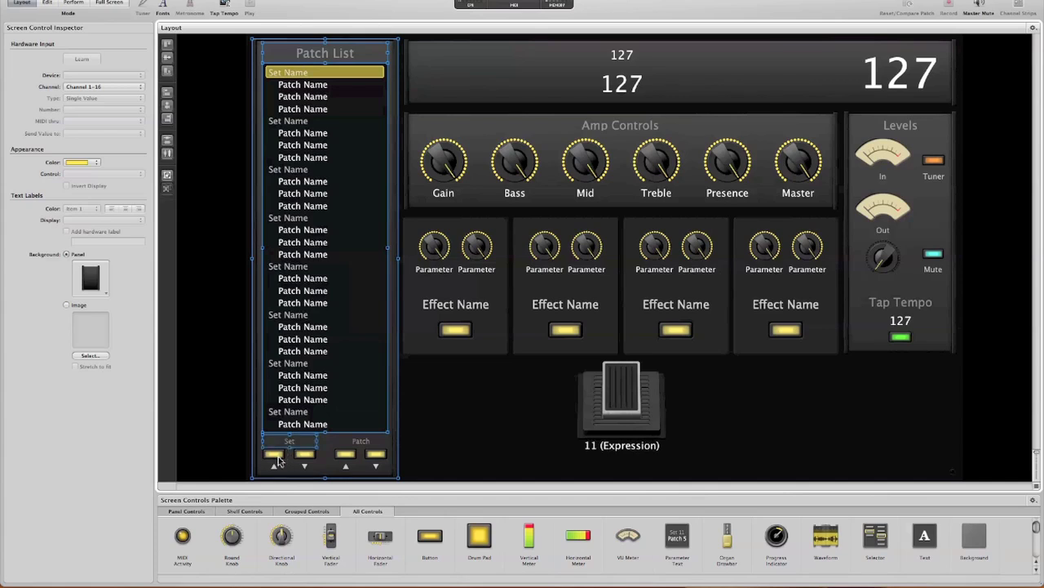
pyautogui.keyDown('shift'); pyautogui.click(278, 461); pyautogui.keyUp('shift')
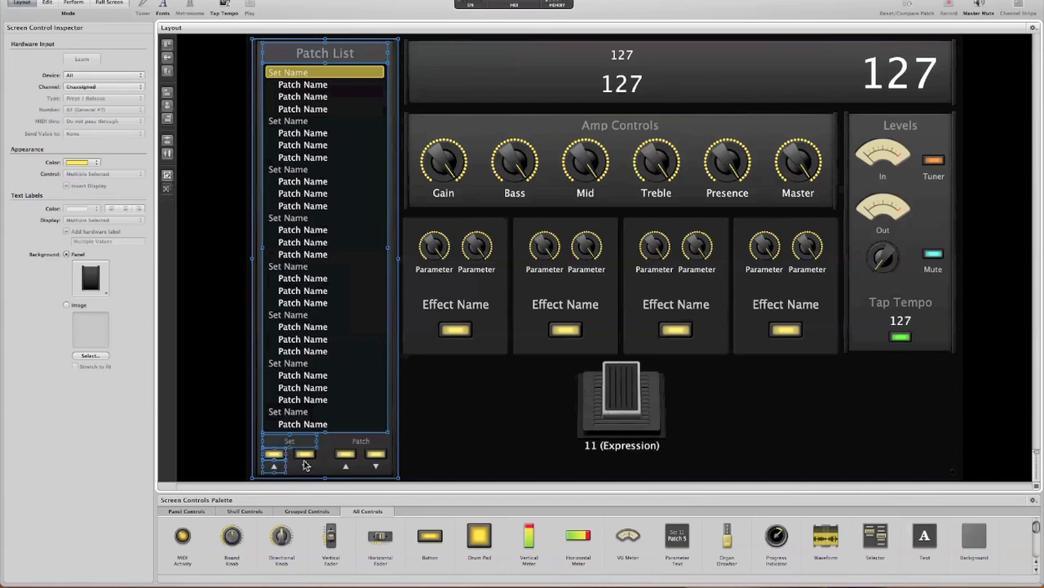
pyautogui.keyDown('shift'); pyautogui.click(303, 467); pyautogui.keyUp('shift')
pyautogui.keyDown('shift'); pyautogui.click(368, 443); pyautogui.keyUp('shift')
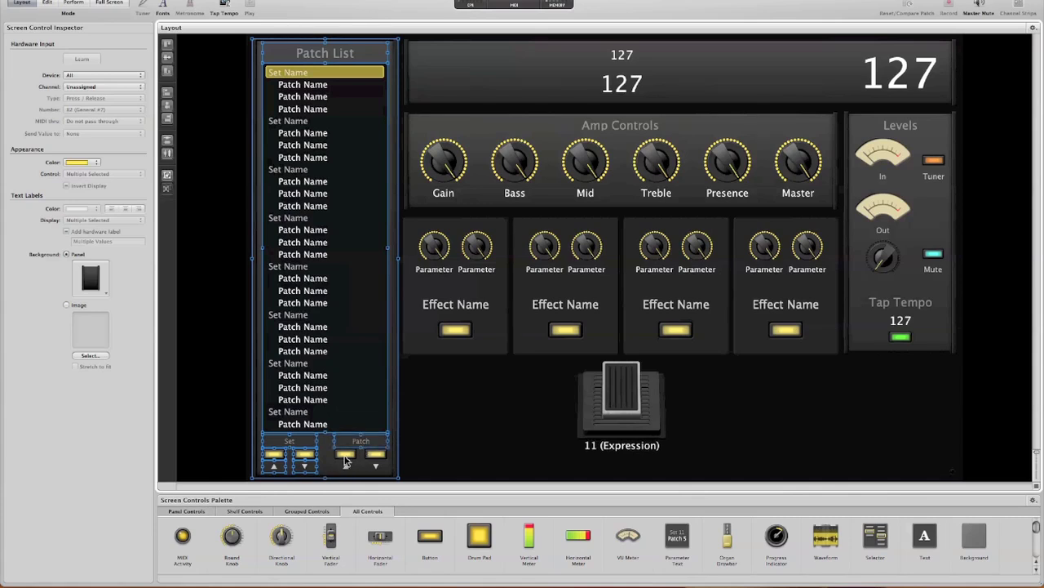
pyautogui.keyDown('shift'); pyautogui.click(343, 467); pyautogui.keyUp('shift')
pyautogui.keyDown('shift'); pyautogui.click(378, 468); pyautogui.keyUp('shift')
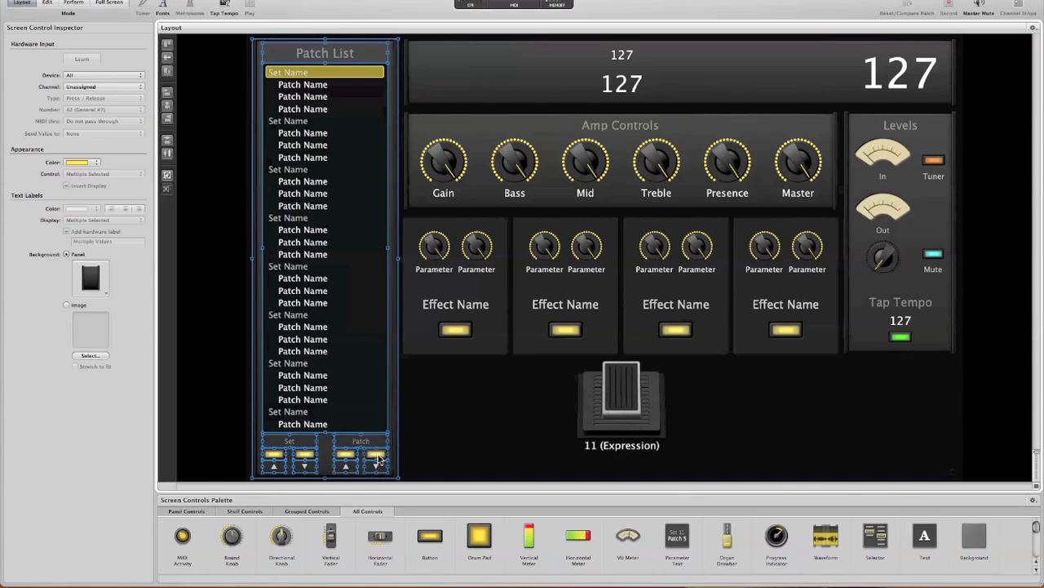
pyautogui.press('Delete')
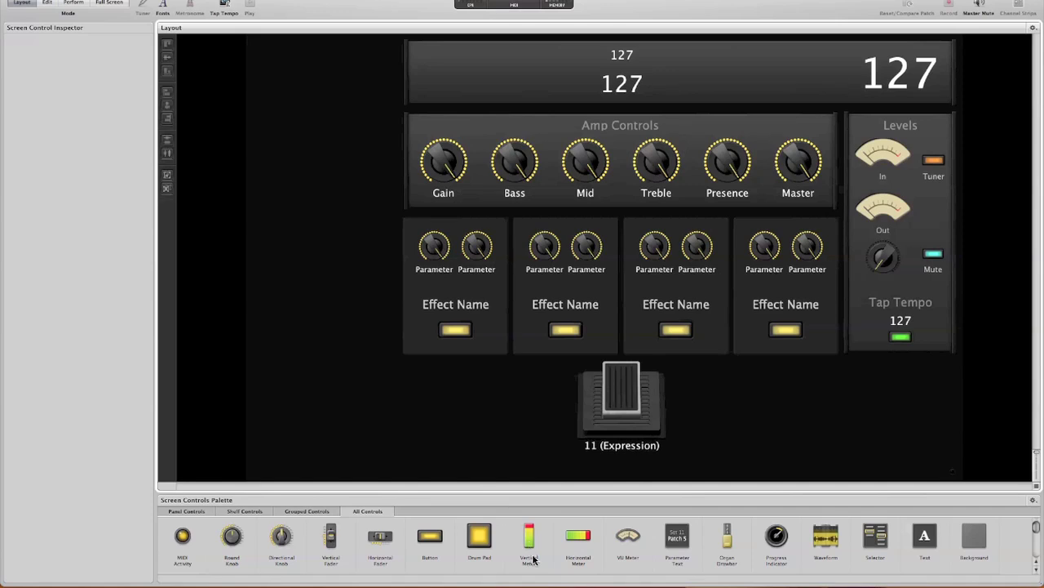
pyautogui.scroll(-1, 532, 560)
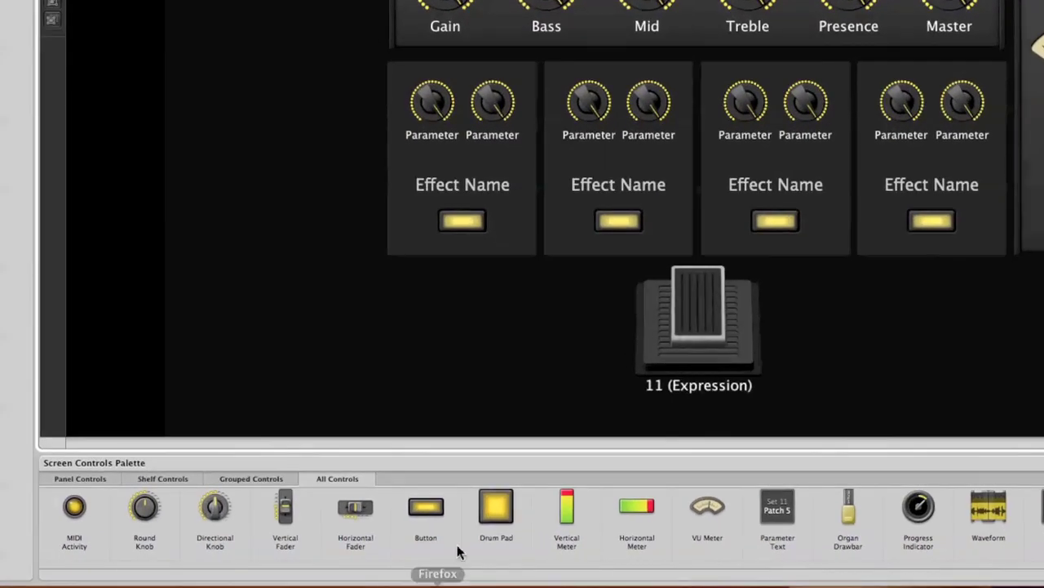
# Step: Place a Compact Patch List from the Screen Controls Palette at the top left of the layout
pyautogui.scroll(-3, 497, 539)
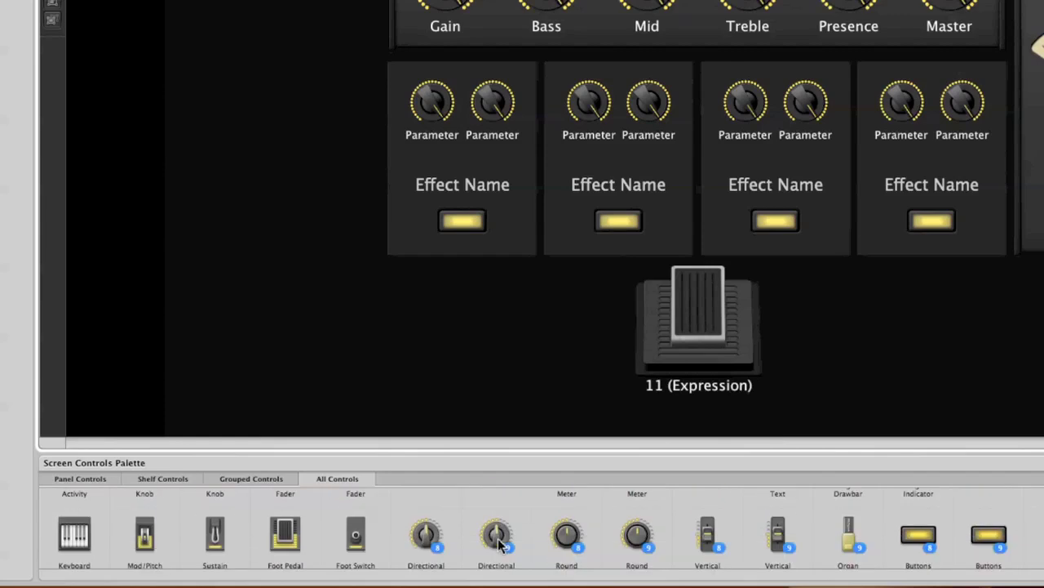
pyautogui.scroll(-2, 498, 538)
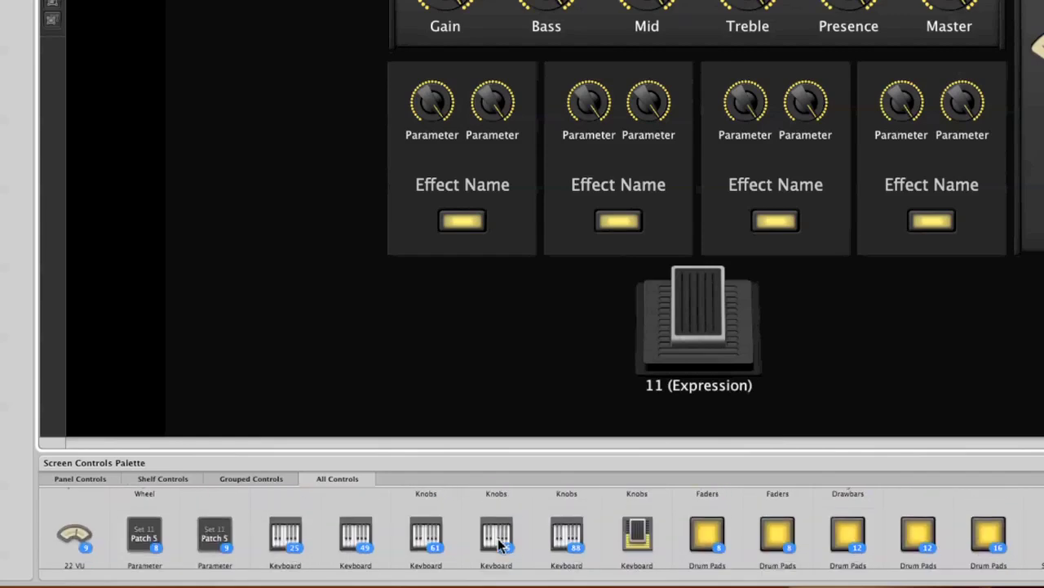
pyautogui.scroll(-3, 498, 540)
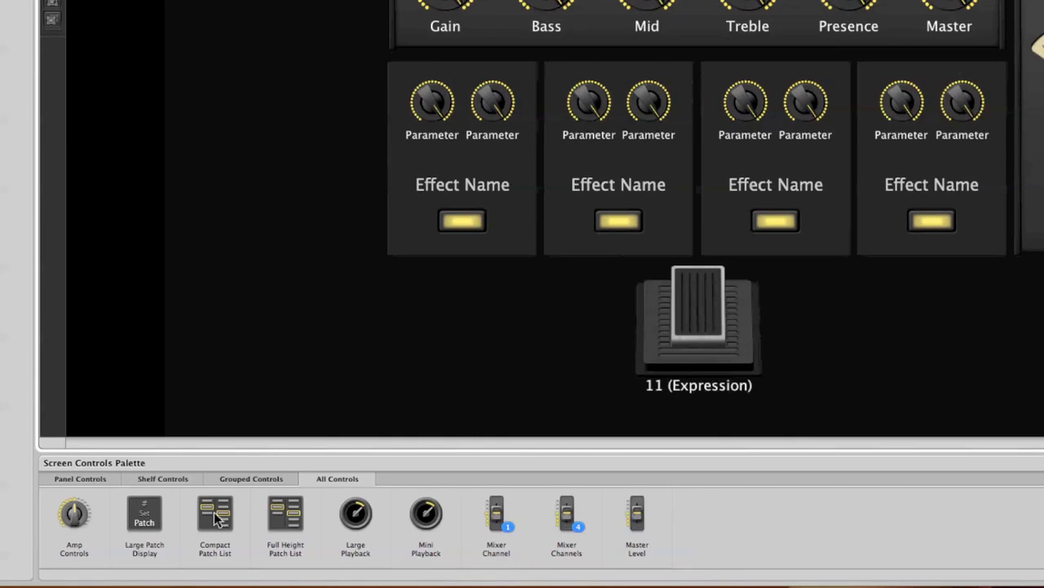
pyautogui.moveTo(214, 512); pyautogui.dragTo(278, 45)
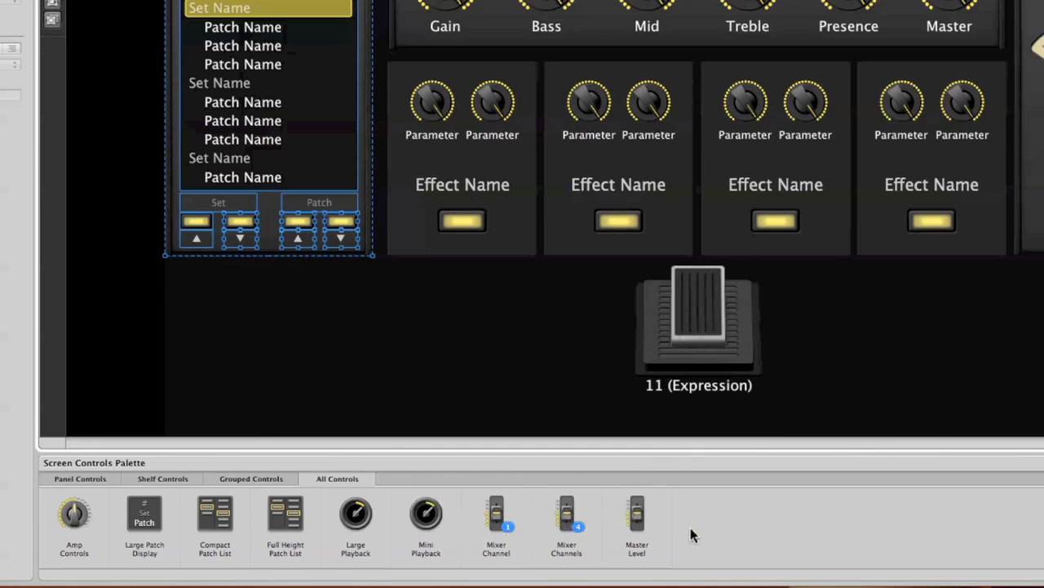
# Step: Add a Mini Playback control below the compact Patch List
pyautogui.scroll(3, 691, 528)
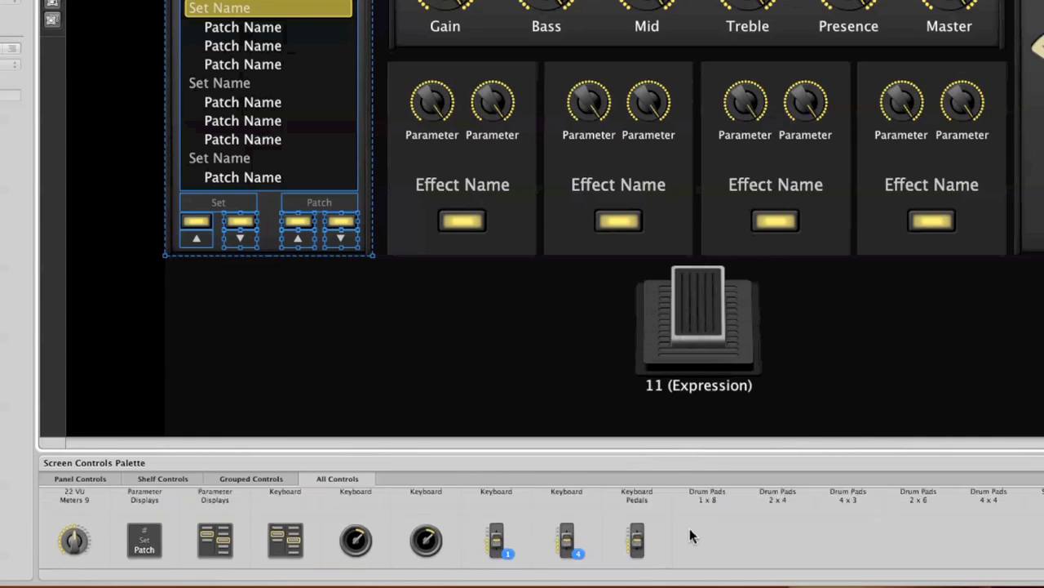
pyautogui.scroll(3, 689, 528)
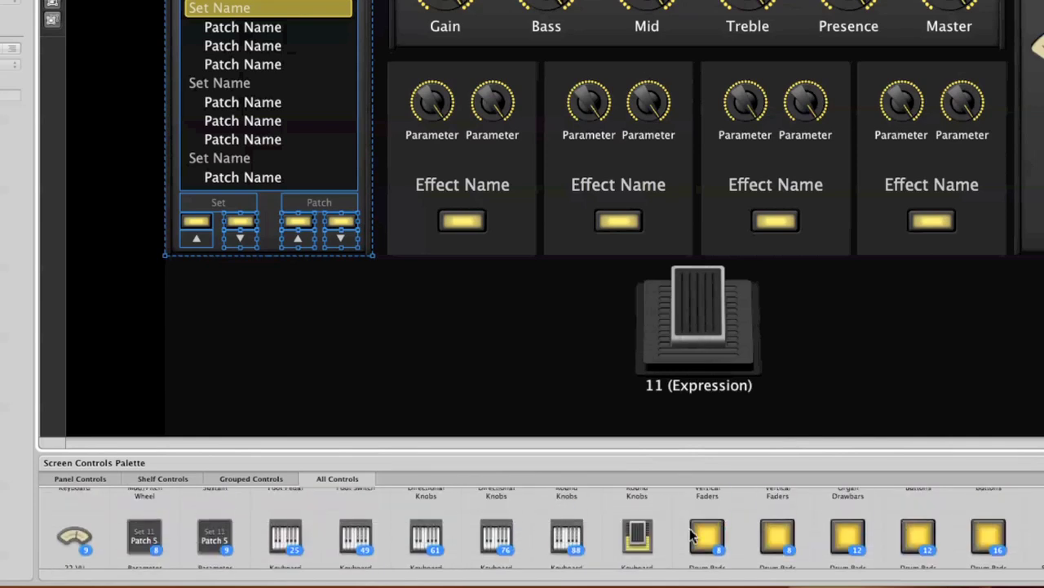
pyautogui.scroll(4, 690, 534)
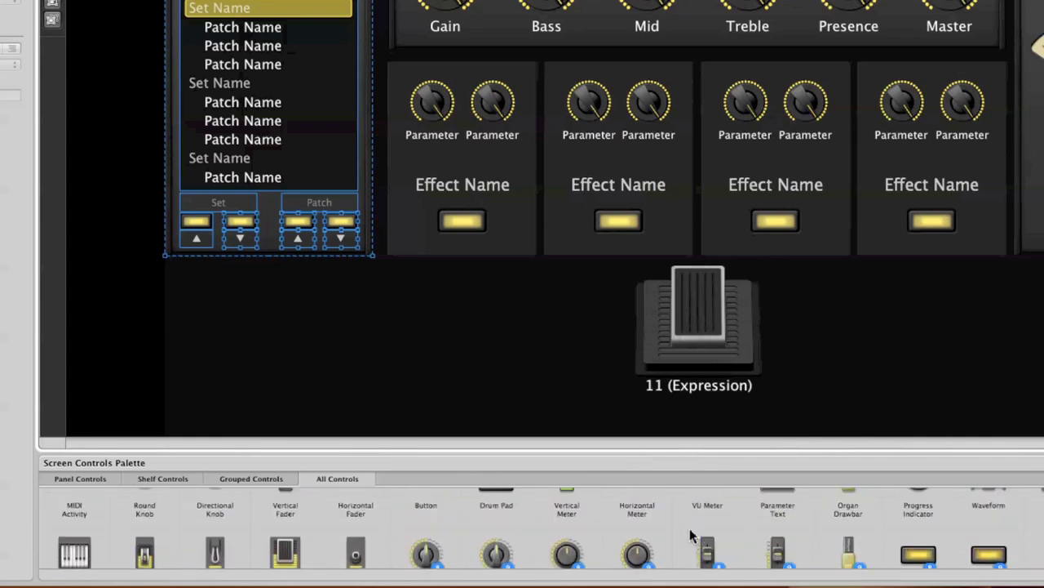
pyautogui.scroll(2, 690, 528)
pyautogui.scroll(-3, 689, 528)
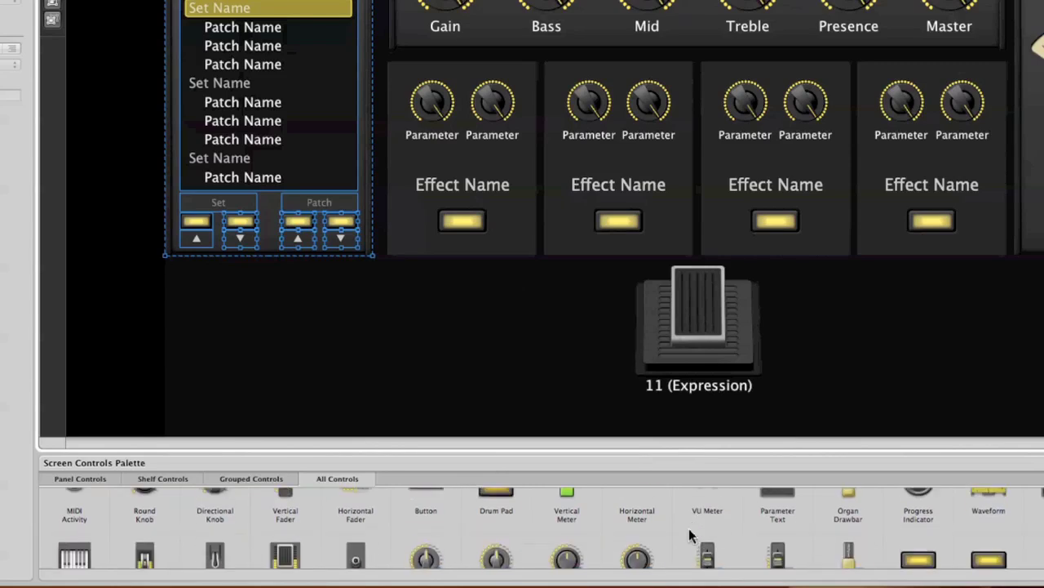
pyautogui.scroll(-2, 693, 514)
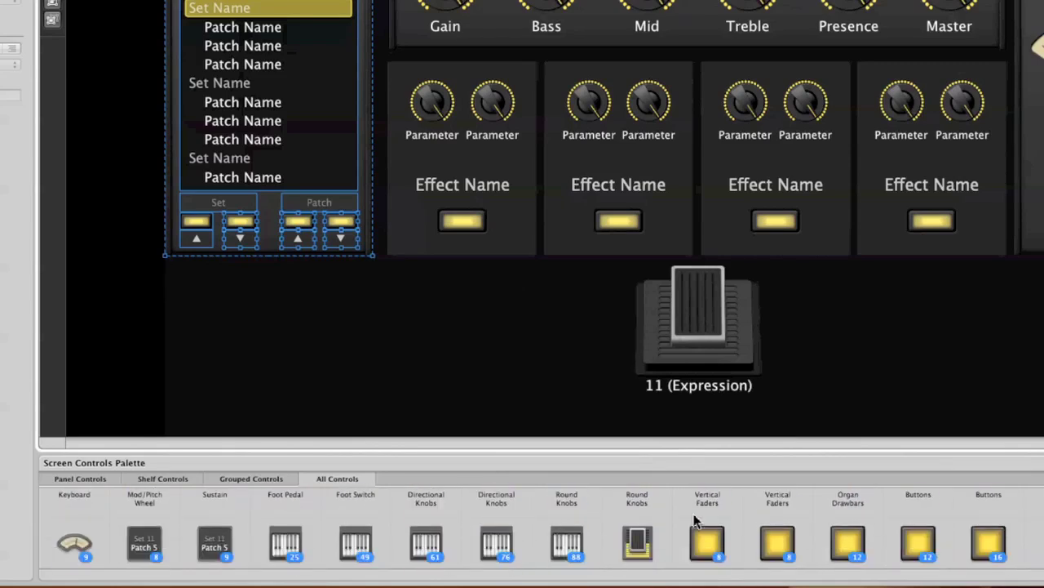
pyautogui.scroll(-5, 694, 521)
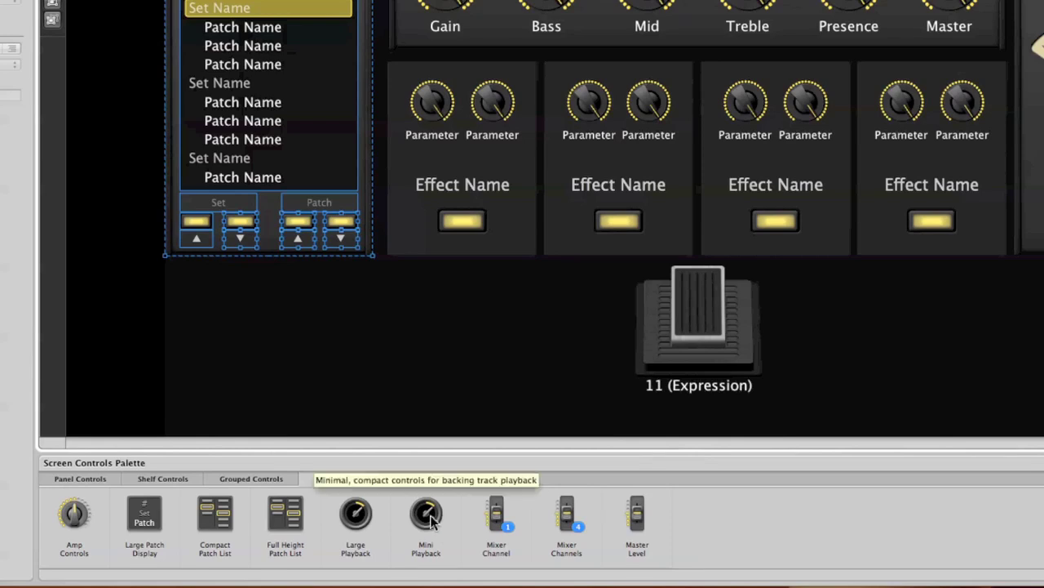
pyautogui.moveTo(431, 521); pyautogui.dragTo(228, 341)
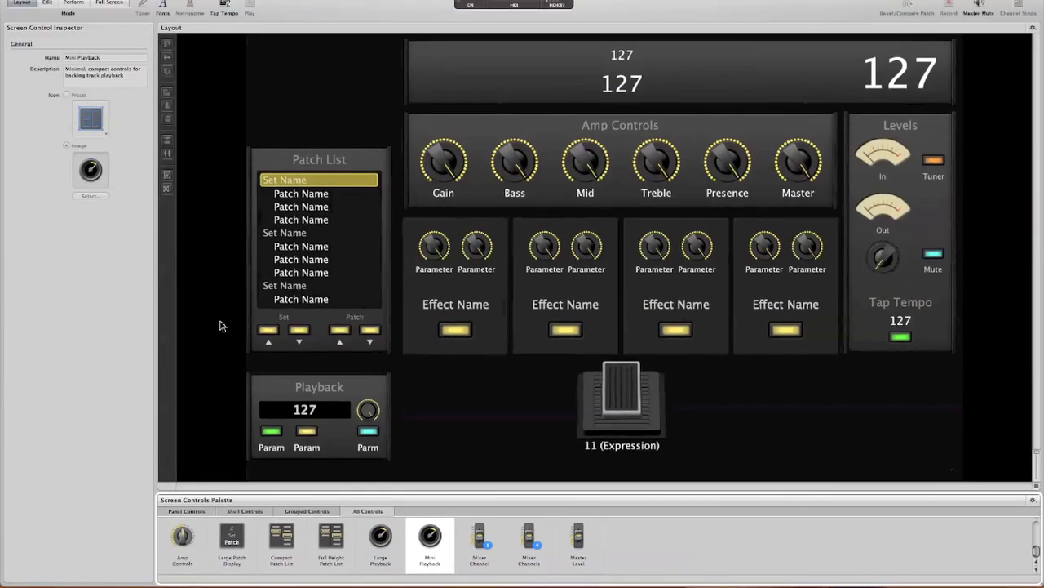
# Step: Move the Expression pedal to the far right and delete the empty placeholder box it left
pyautogui.moveTo(661, 416); pyautogui.dragTo(911, 418)
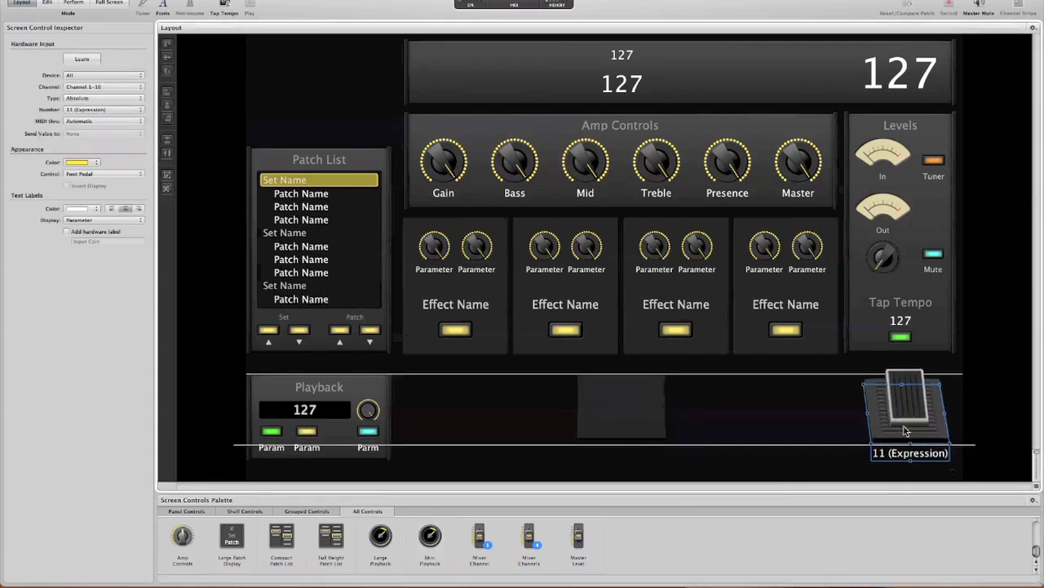
pyautogui.click(623, 418)
pyautogui.press('Delete')
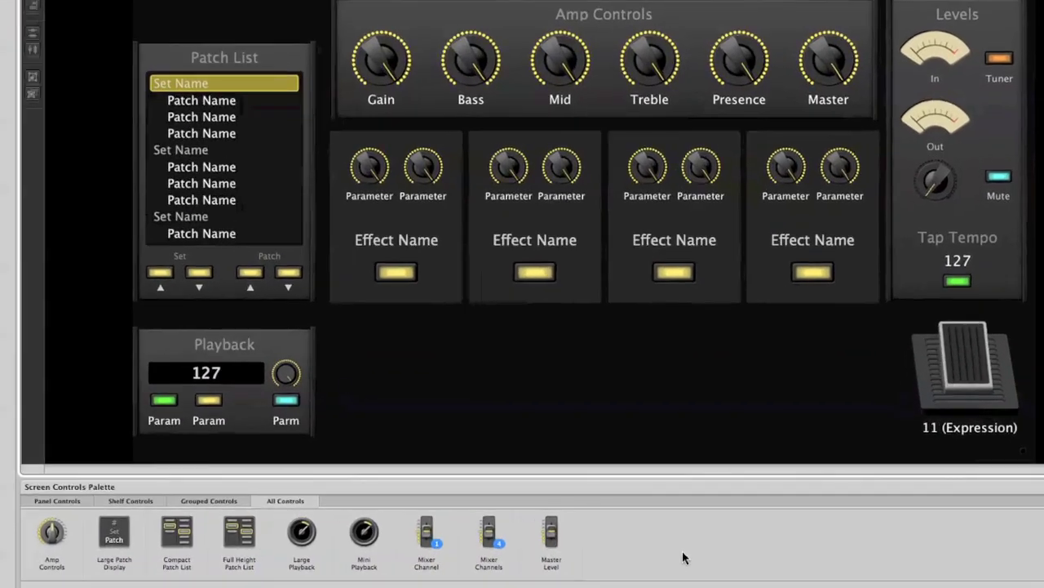
pyautogui.scroll(-5, 675, 555)
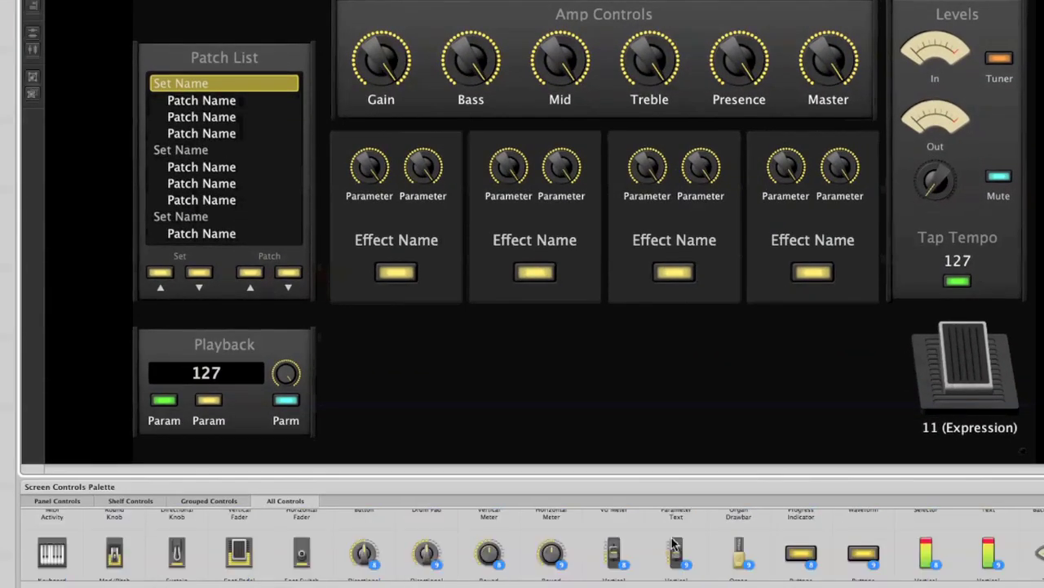
pyautogui.scroll(1, 675, 544)
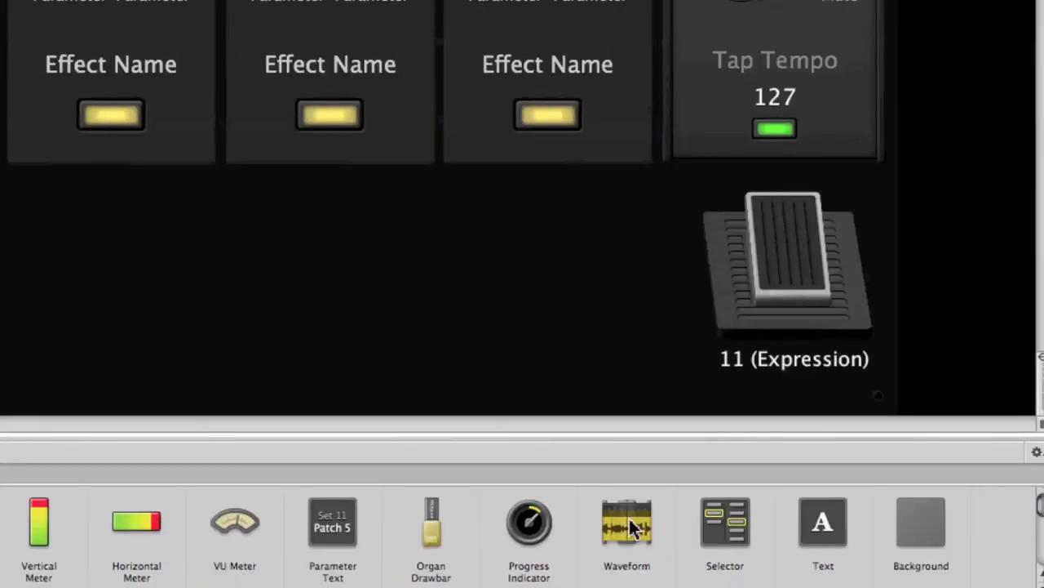
# Step: Add a waveform display to the bottom row, shift it left, and place a Progress Indicator beside it
pyautogui.moveTo(617, 512); pyautogui.dragTo(352, 282)
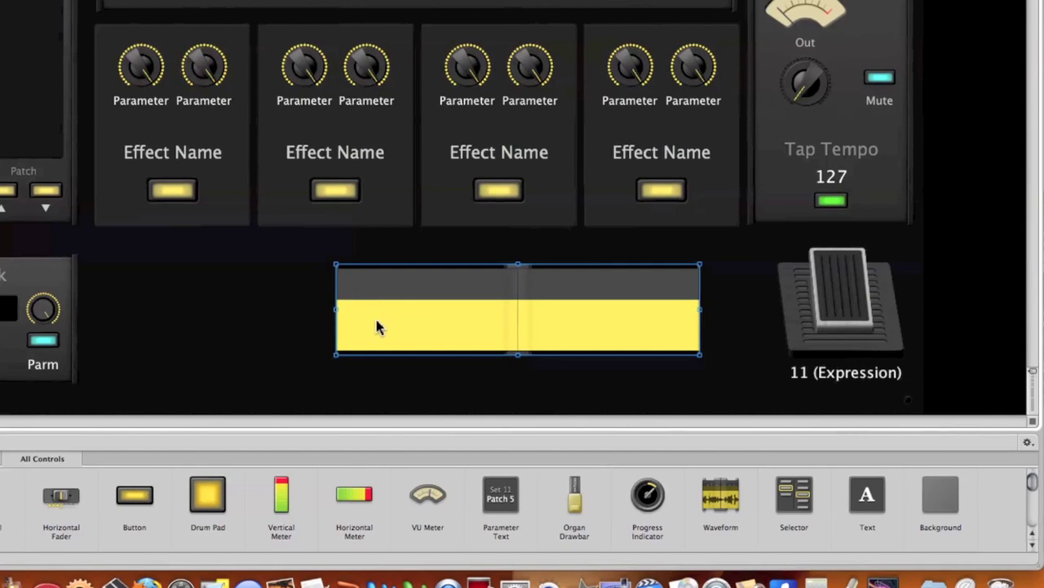
pyautogui.moveTo(510, 331); pyautogui.dragTo(450, 331)
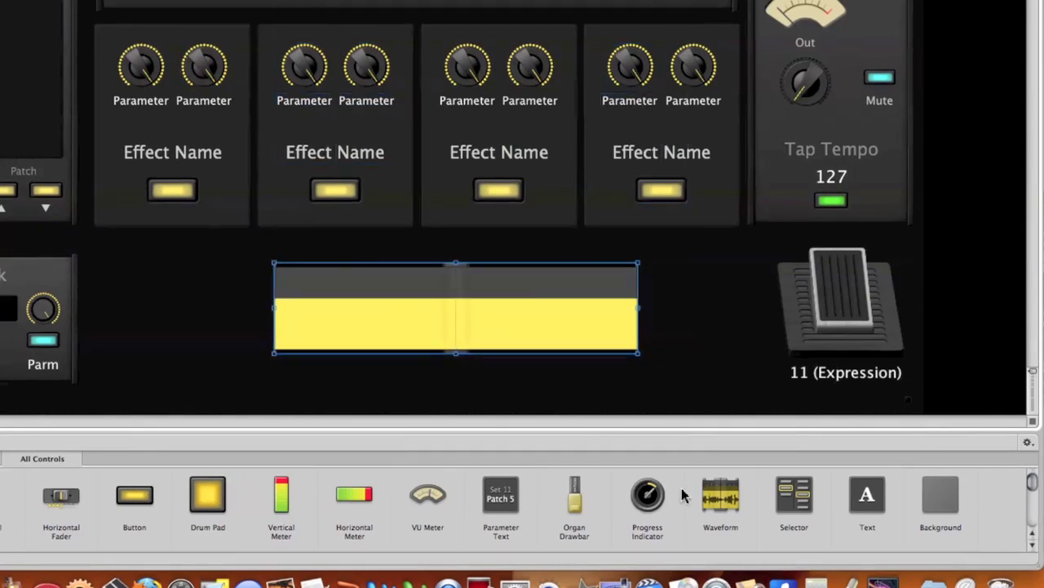
pyautogui.moveTo(656, 497); pyautogui.dragTo(702, 303)
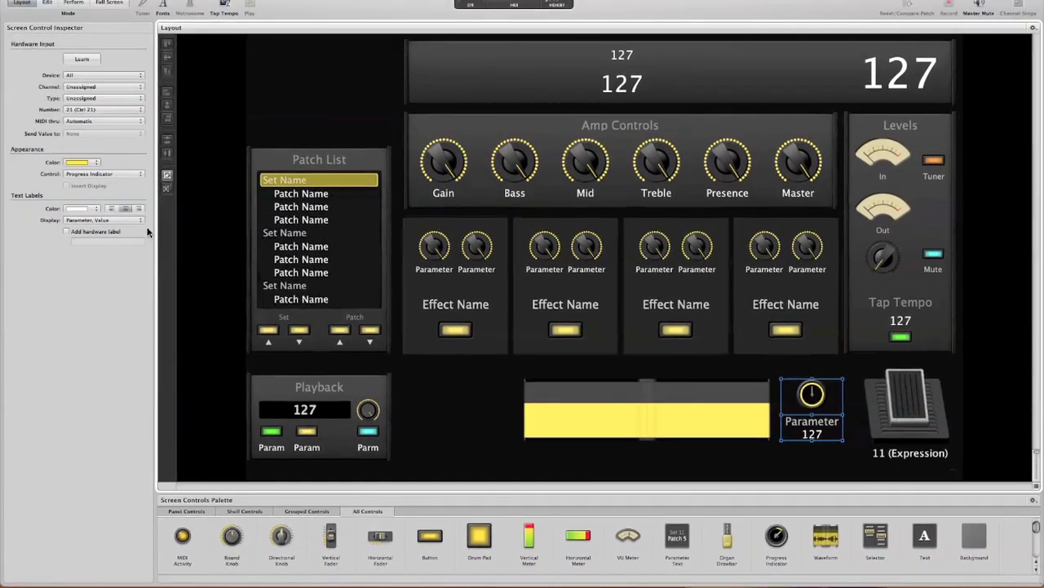
# Step: Set the progress indicator's label display to Nothing and give it the hardware label 'Pos'
pyautogui.click(132, 217)
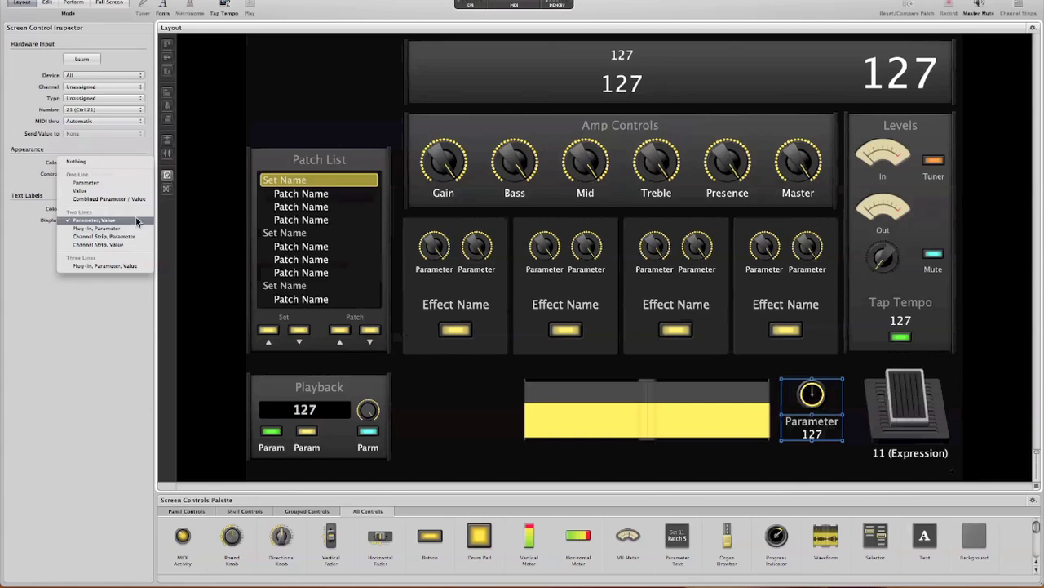
pyautogui.click(101, 156)
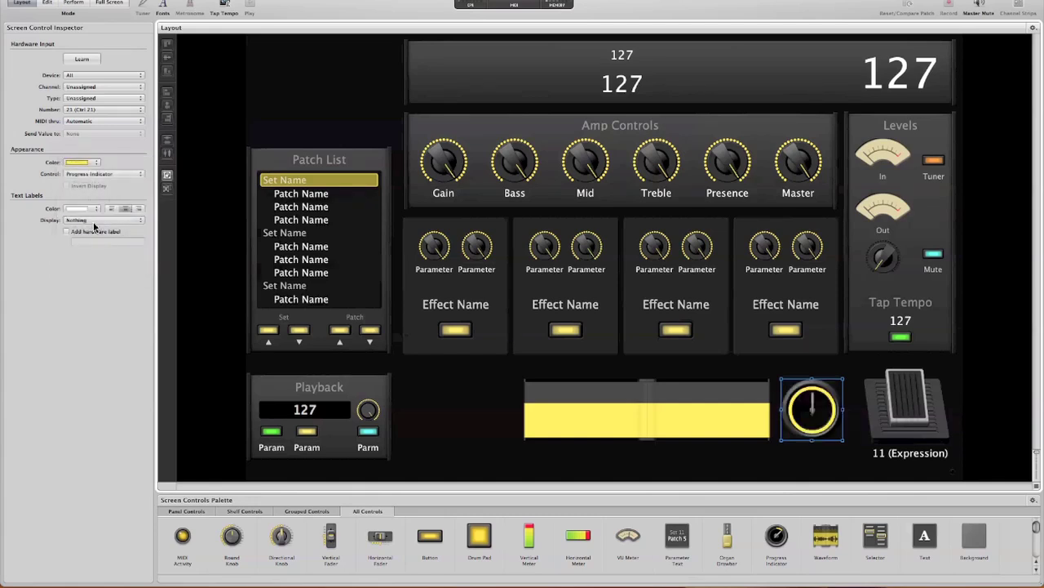
pyautogui.click(65, 232)
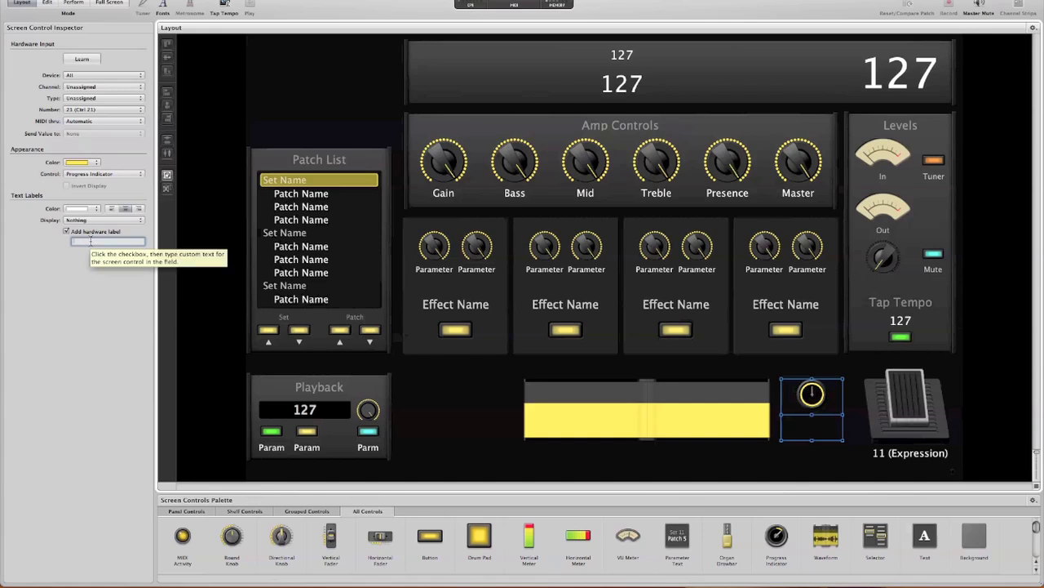
pyautogui.click(90, 241)
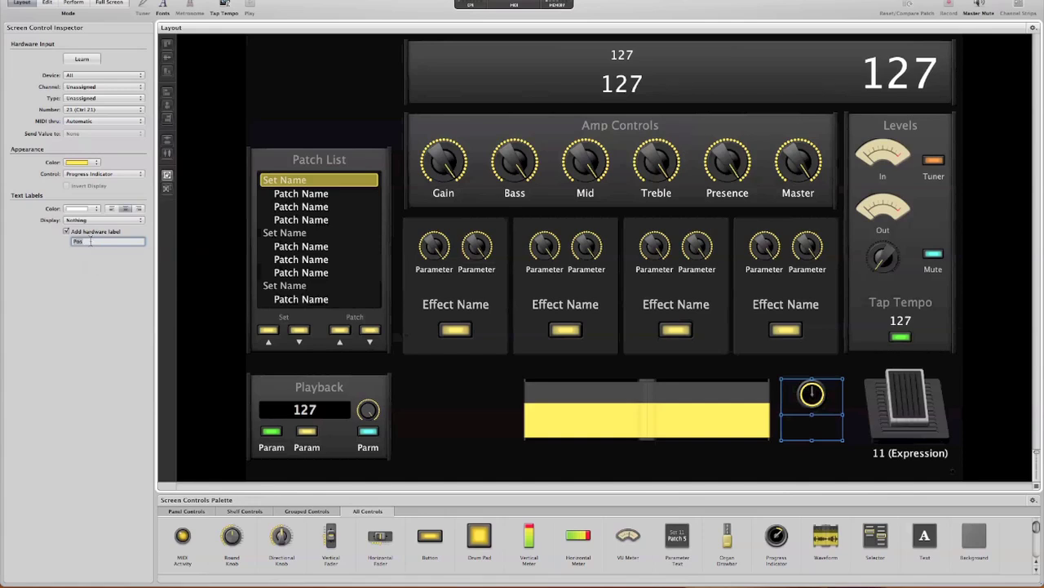
pyautogui.press('Return')
# Step: Copy the Pos indicator to the left of the waveform, widen the waveform leftward, and align the copy
pyautogui.moveTo(801, 419); pyautogui.dragTo(423, 415)
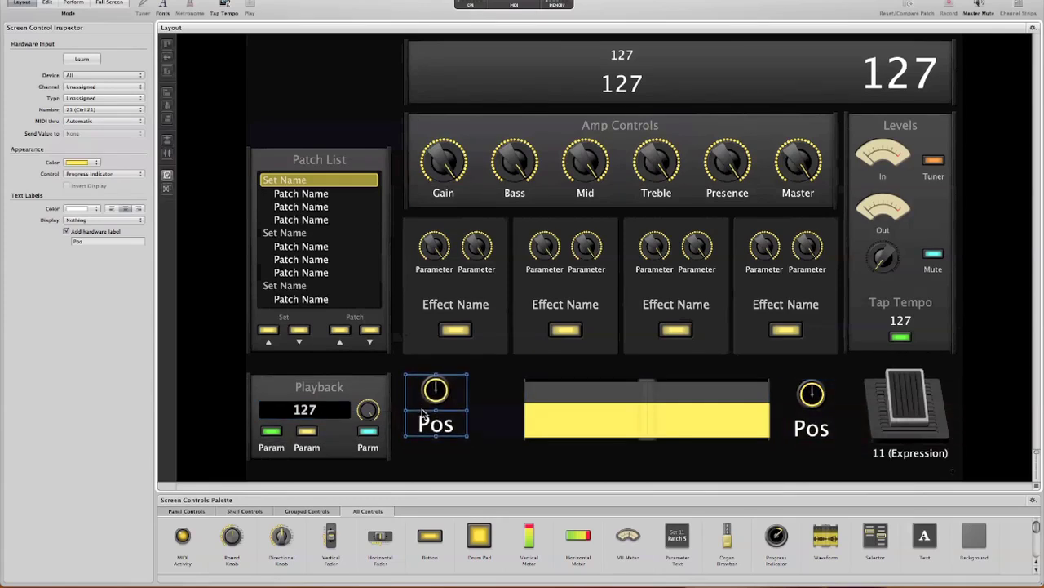
pyautogui.click(674, 397)
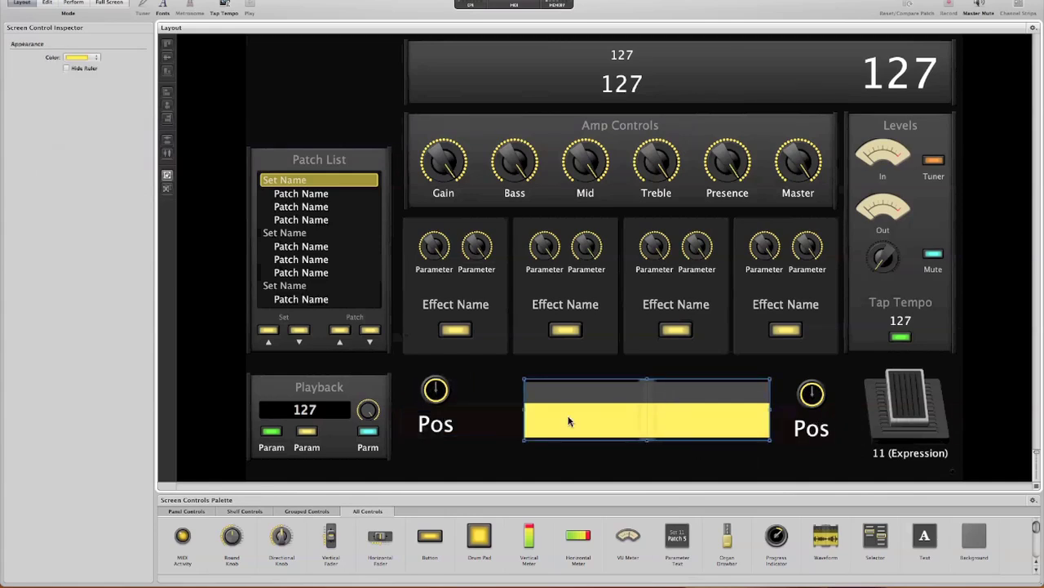
pyautogui.moveTo(527, 410); pyautogui.dragTo(466, 399)
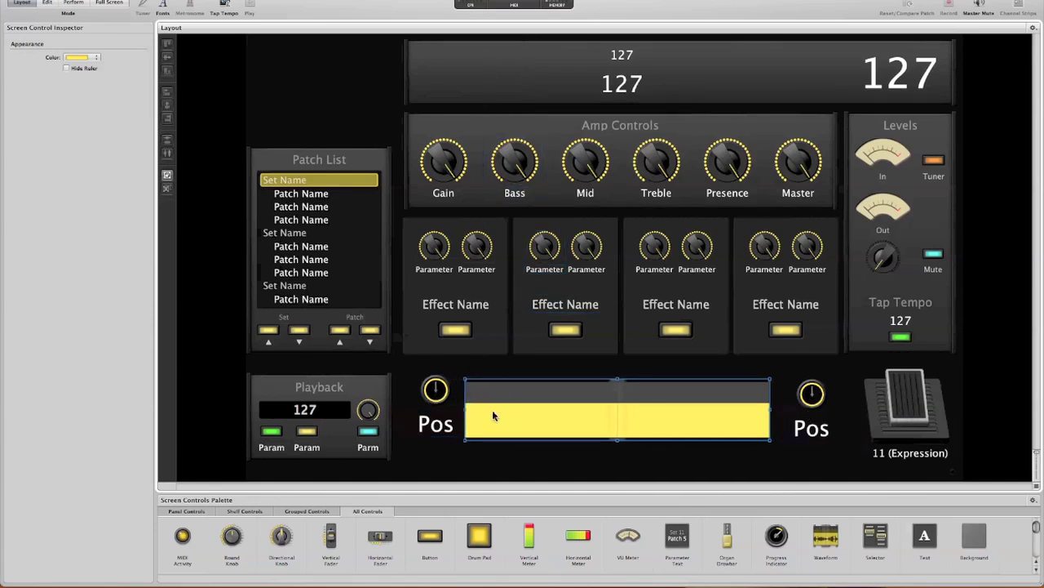
pyautogui.click(439, 395)
pyautogui.moveTo(439, 394); pyautogui.dragTo(433, 404)
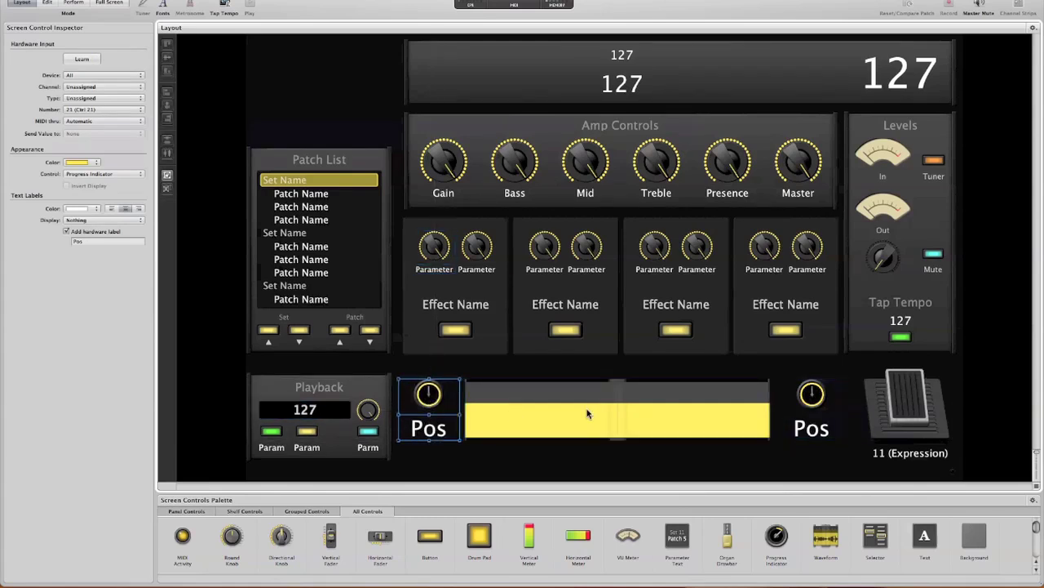
pyautogui.click(812, 408)
# Step: Stretch the waveform's right edge to meet the right Pos indicator
pyautogui.click(774, 416)
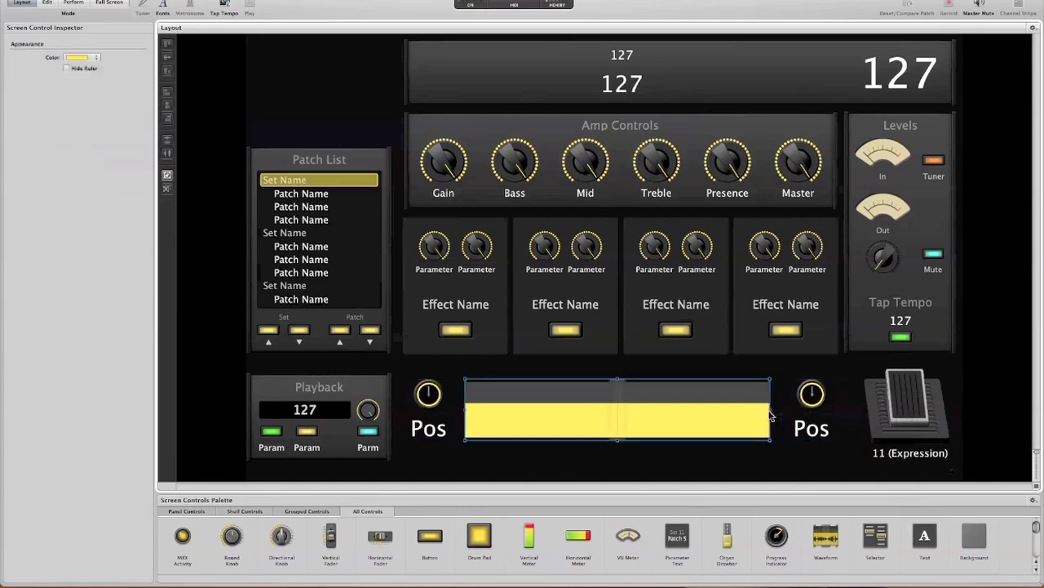
pyautogui.moveTo(770, 408); pyautogui.dragTo(786, 412)
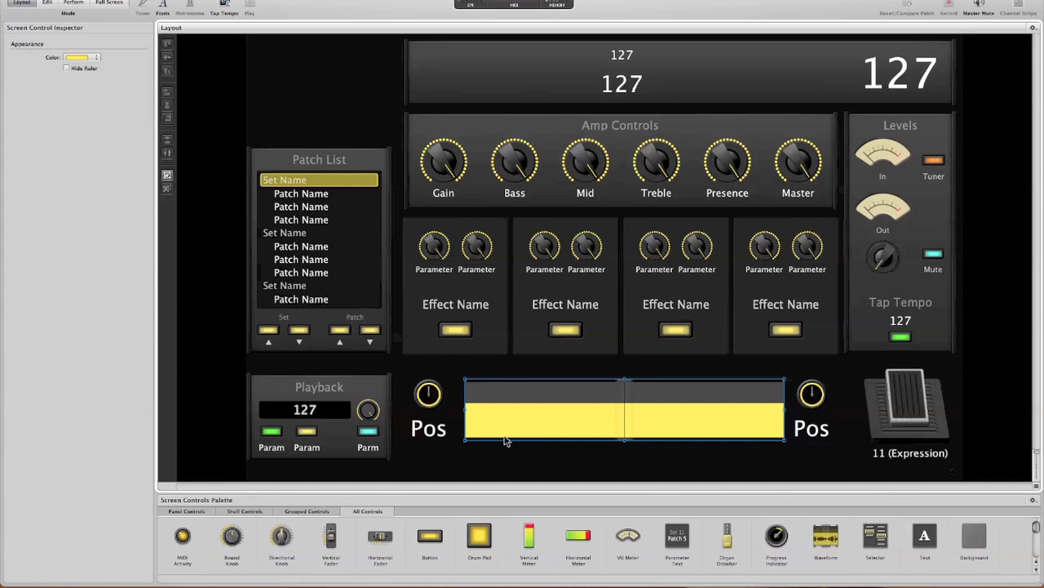
pyautogui.click(433, 425)
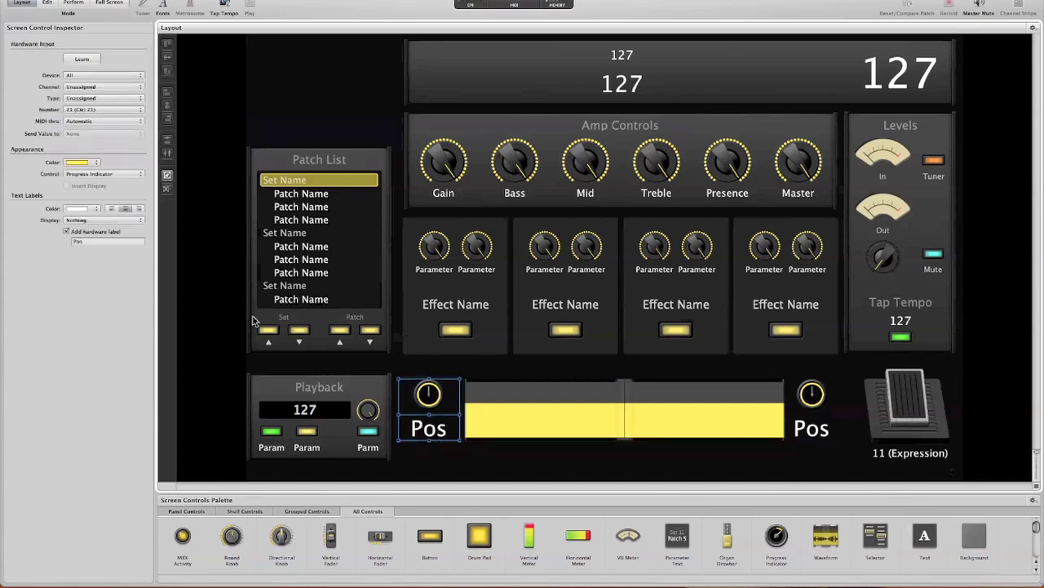
# Step: Rename the left progress indicator's hardware label from Pos to 'Rem'
pyautogui.click(81, 242)
pyautogui.write('Rem')
pyautogui.press('Return')
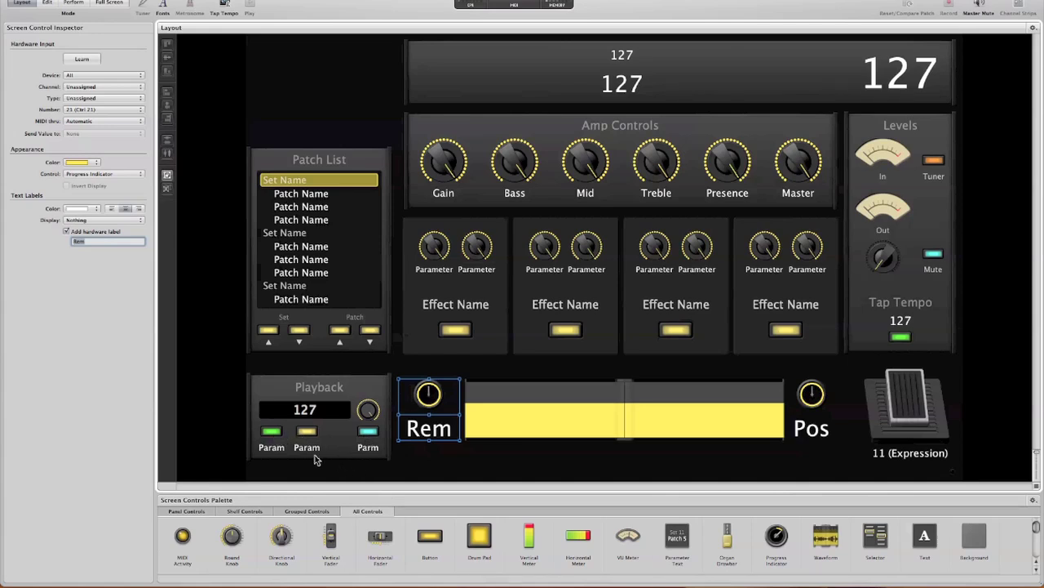
# Step: Hide the first Playback button's Param text and give it the hardware label 'Play'
pyautogui.click(275, 437)
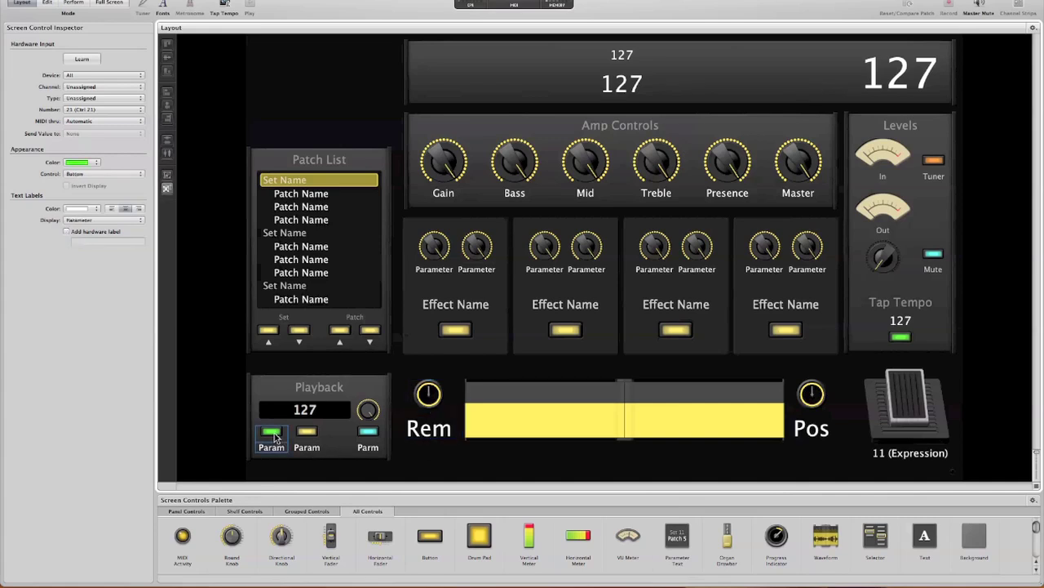
pyautogui.click(137, 218)
pyautogui.click(114, 204)
pyautogui.click(65, 231)
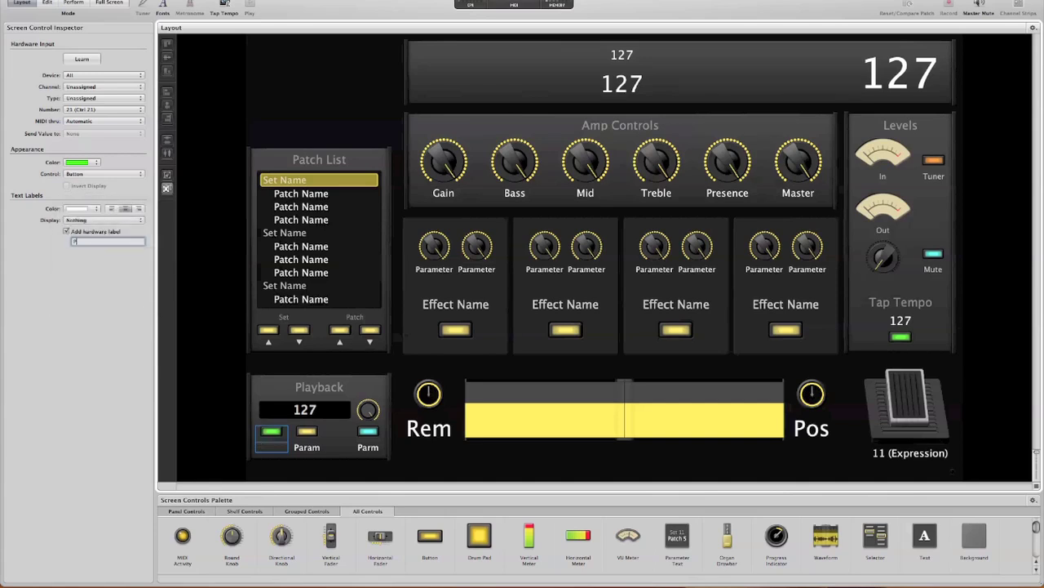
pyautogui.write('Play')
pyautogui.press('Return')
# Step: Hide the second Playback button's Param text and give it the hardware label 'Cycle'
pyautogui.click(308, 437)
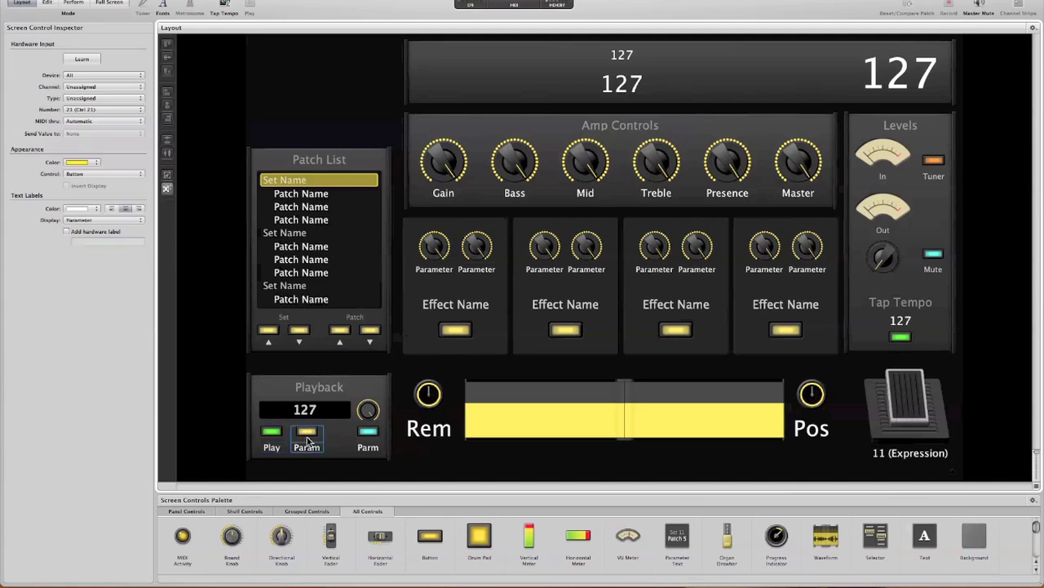
pyautogui.click(139, 220)
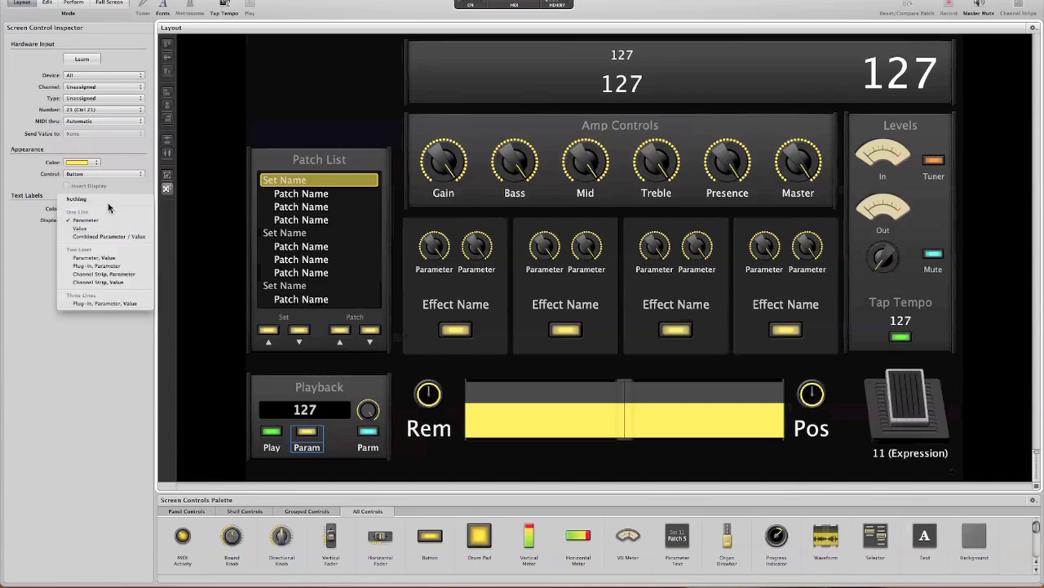
pyautogui.click(109, 200)
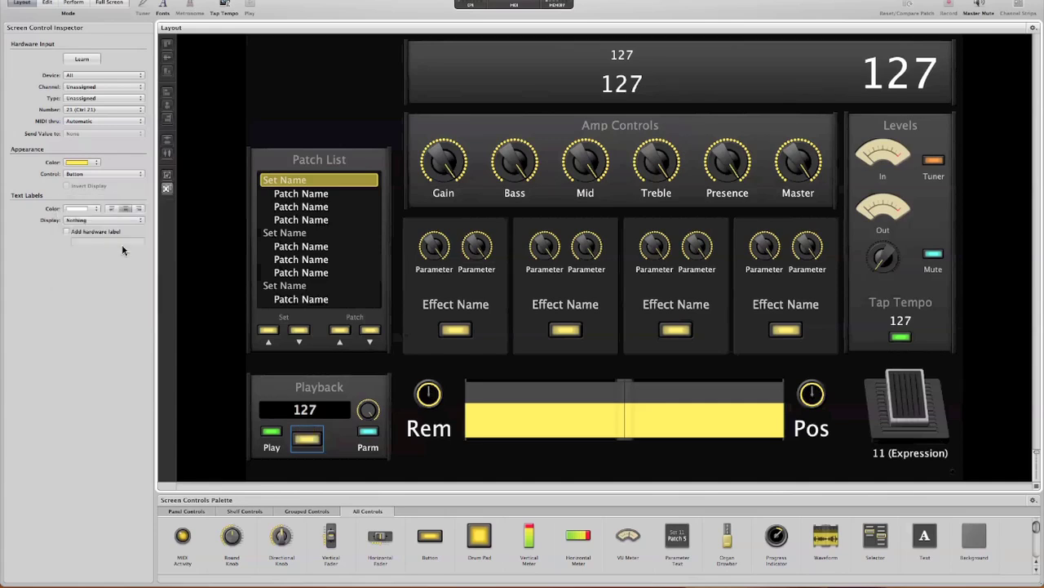
pyautogui.click(66, 231)
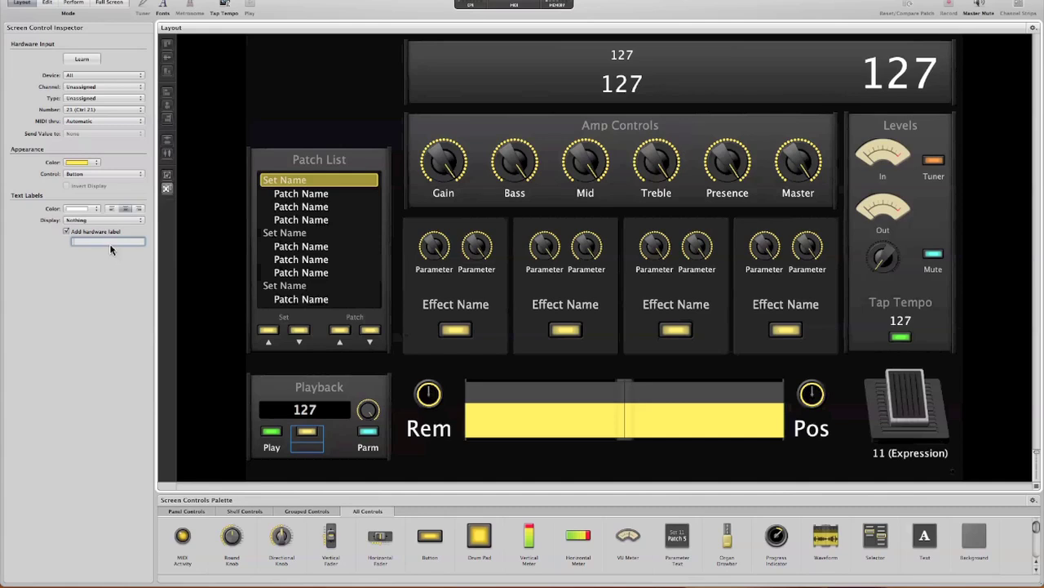
pyautogui.press('Return')
pyautogui.click(126, 240)
pyautogui.write('Cycle')
pyautogui.press('Return')
# Step: Hide the third Playback button's Parm text and give it the hardware label 'Mute'
pyautogui.click(371, 434)
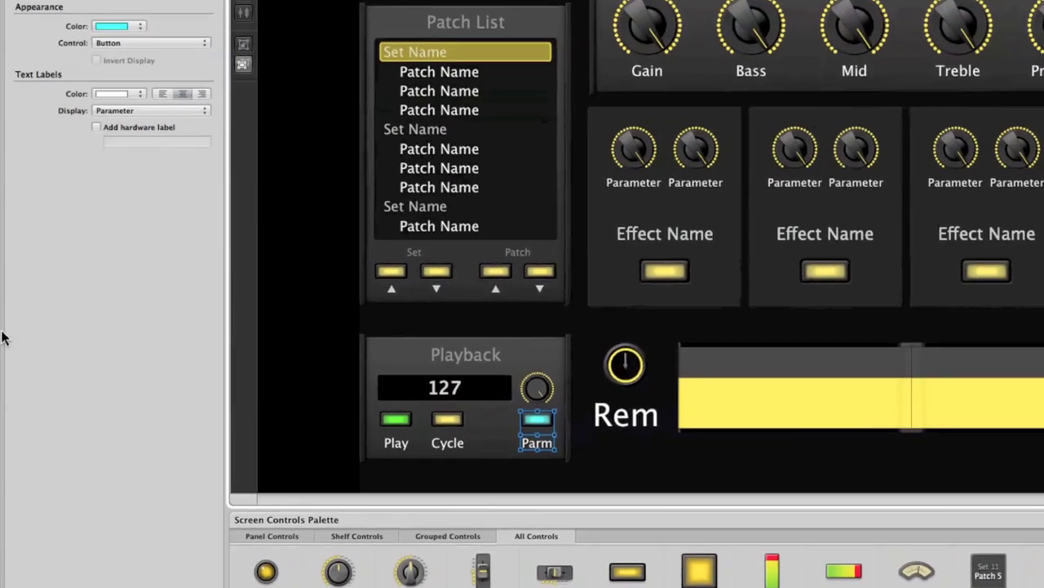
pyautogui.click(207, 111)
pyautogui.click(159, 77)
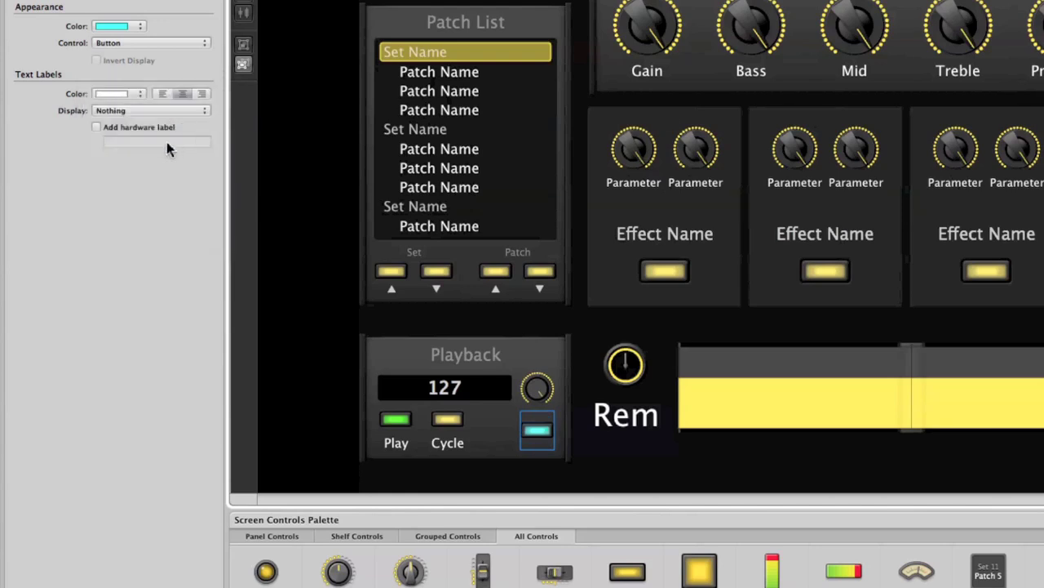
pyautogui.click(97, 127)
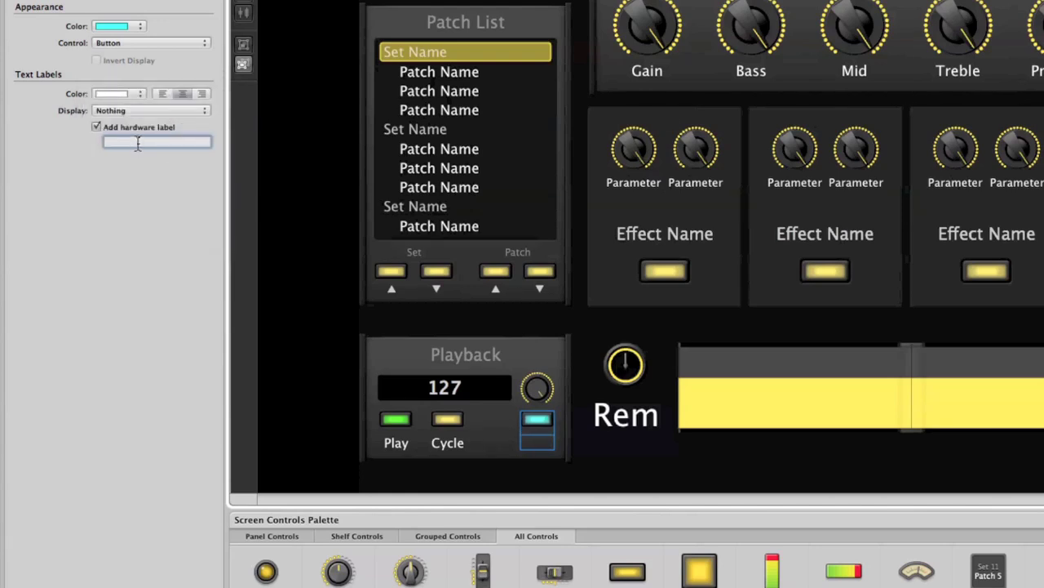
pyautogui.write('Mute')
pyautogui.press('Return')
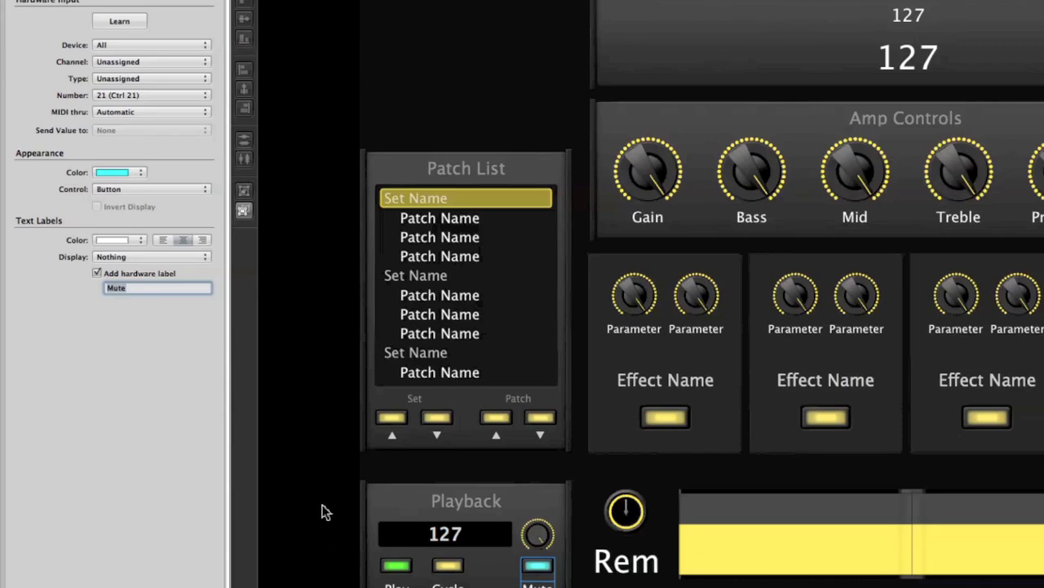
# Step: Map the Play, Cycle and Mute buttons to FCB1010 controllers 14, 15 and 26 on channel 1 using Learn
pyautogui.click(395, 567)
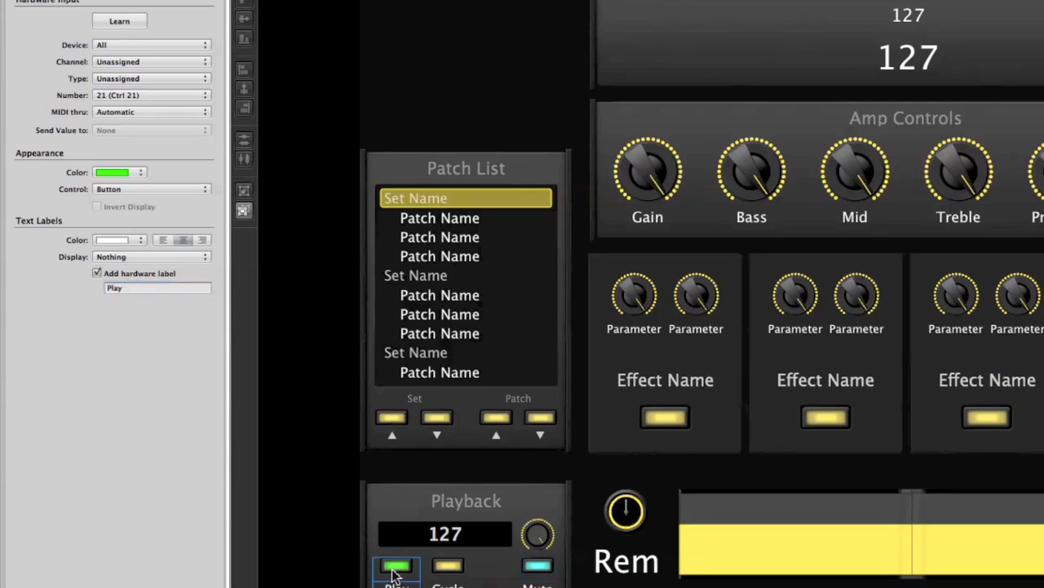
pyautogui.click(129, 26)
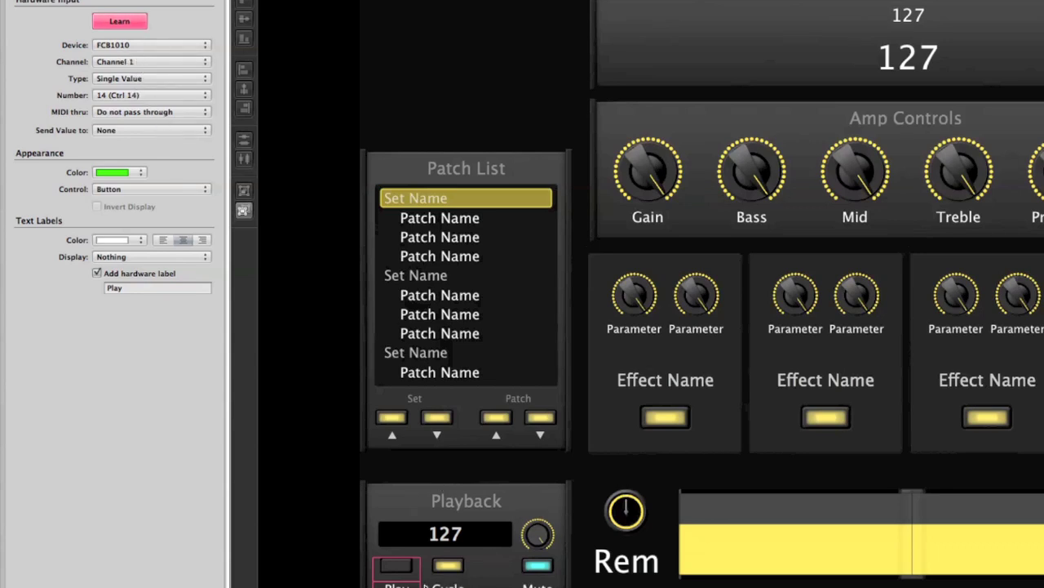
pyautogui.click(448, 565)
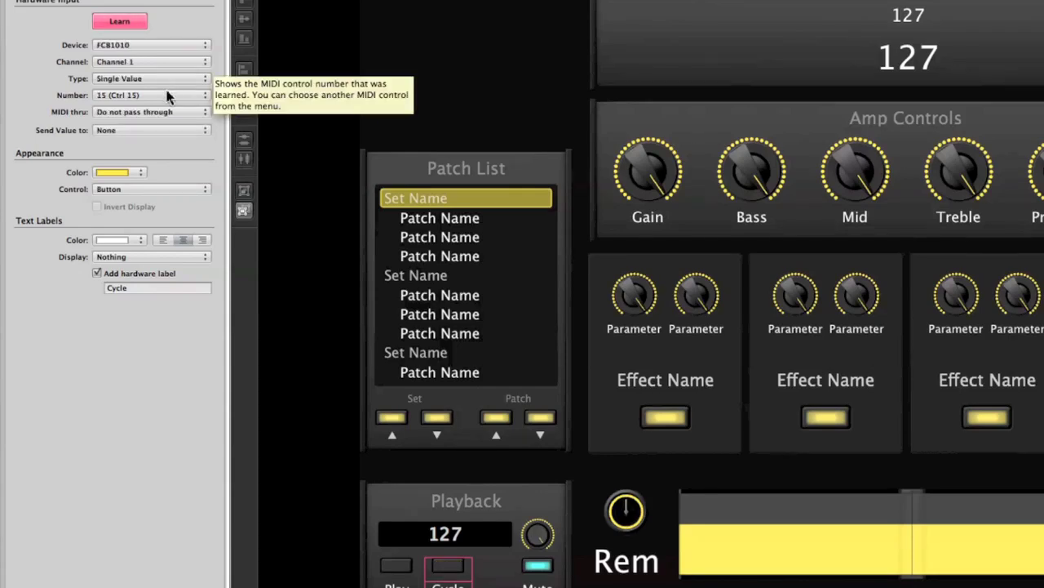
pyautogui.click(538, 568)
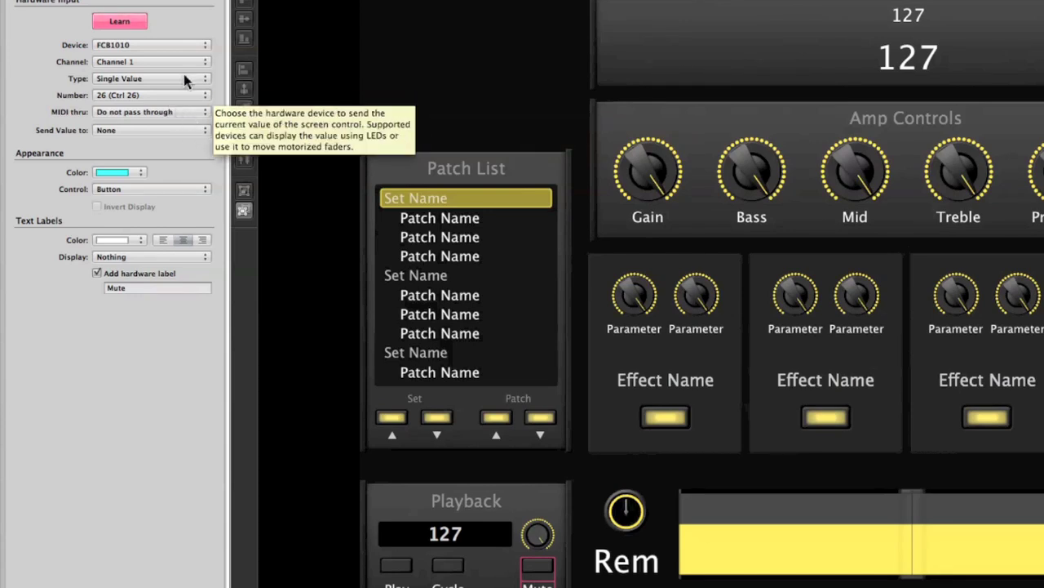
pyautogui.click(119, 23)
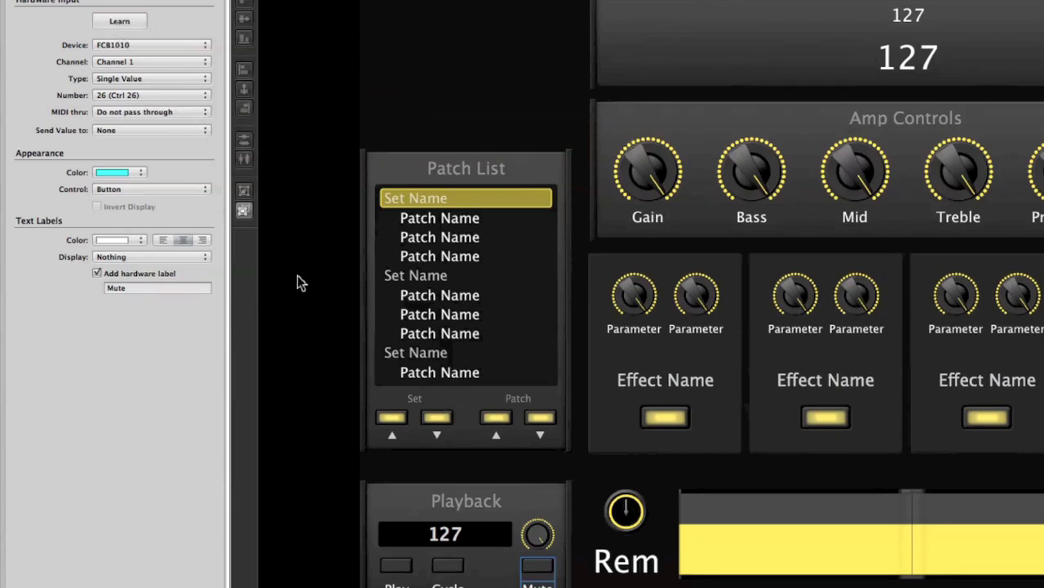